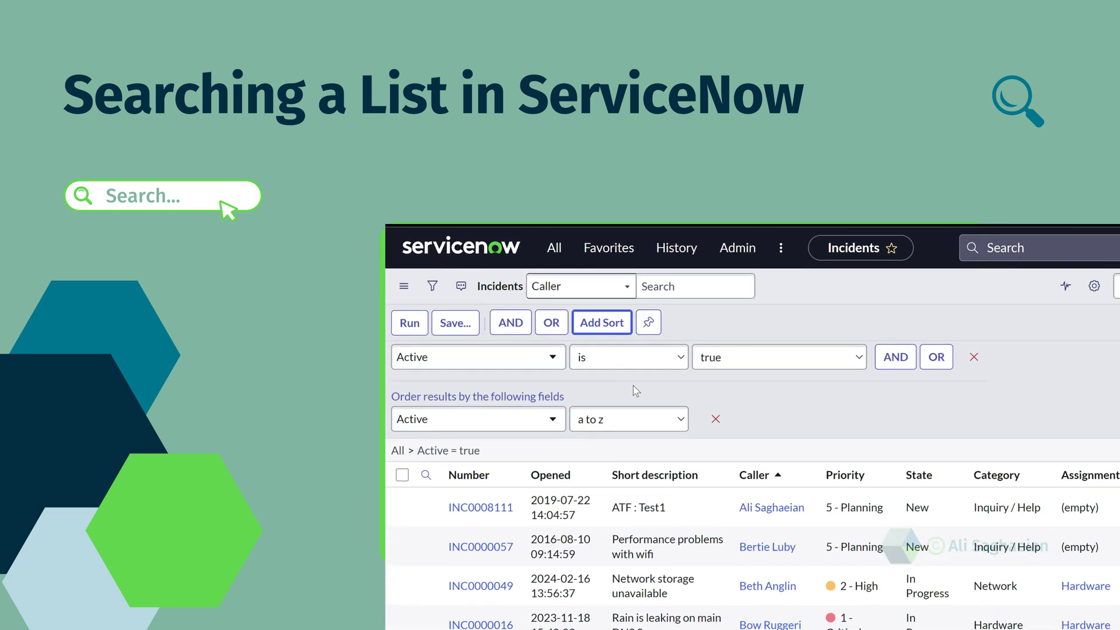
- Order the incidents list by Caller from a to z and look up a field for a second sort level
click(525, 419)
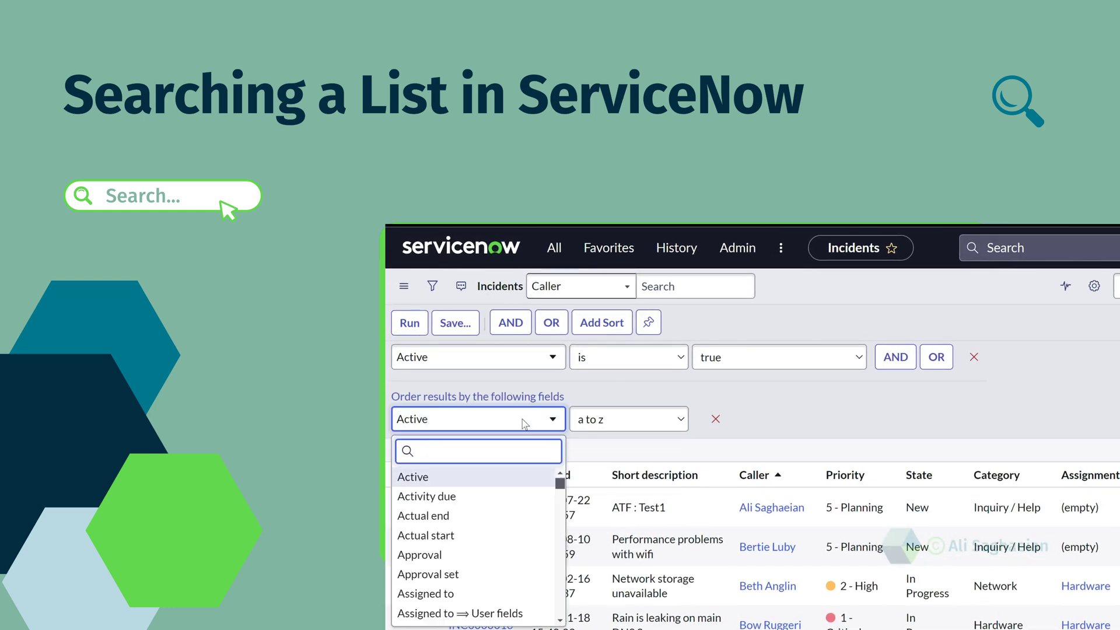
text(Caller)
click(481, 476)
click(508, 445)
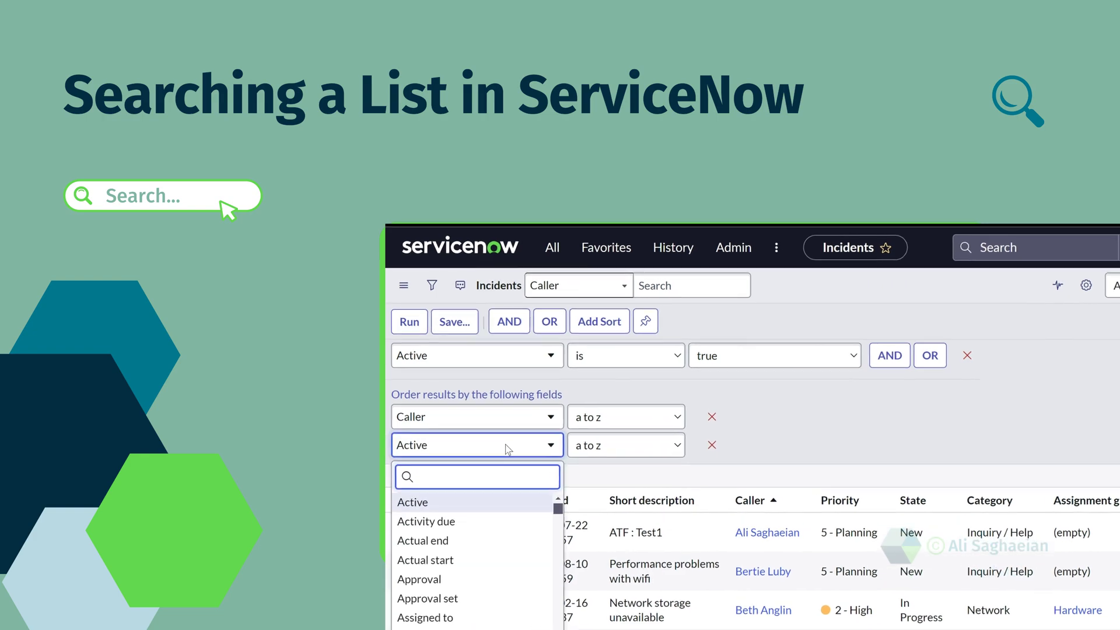
text(p)
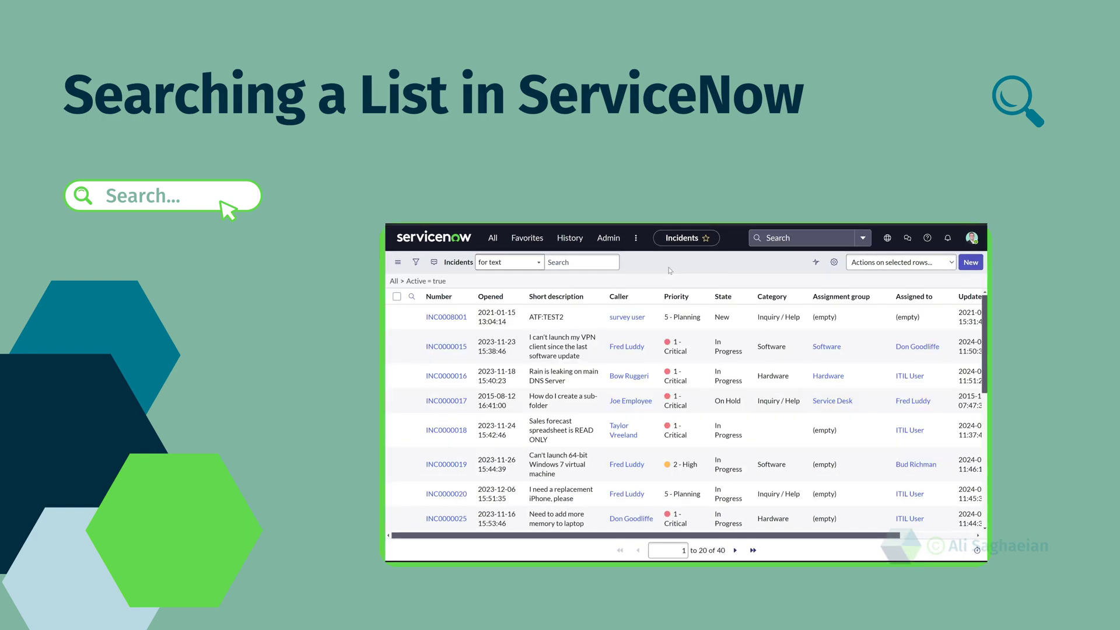
- Group the incidents list by a field chosen from the available Group By fields
right_click(672, 270)
mouse_move(697, 298)
scroll(937, 466, down, 10)
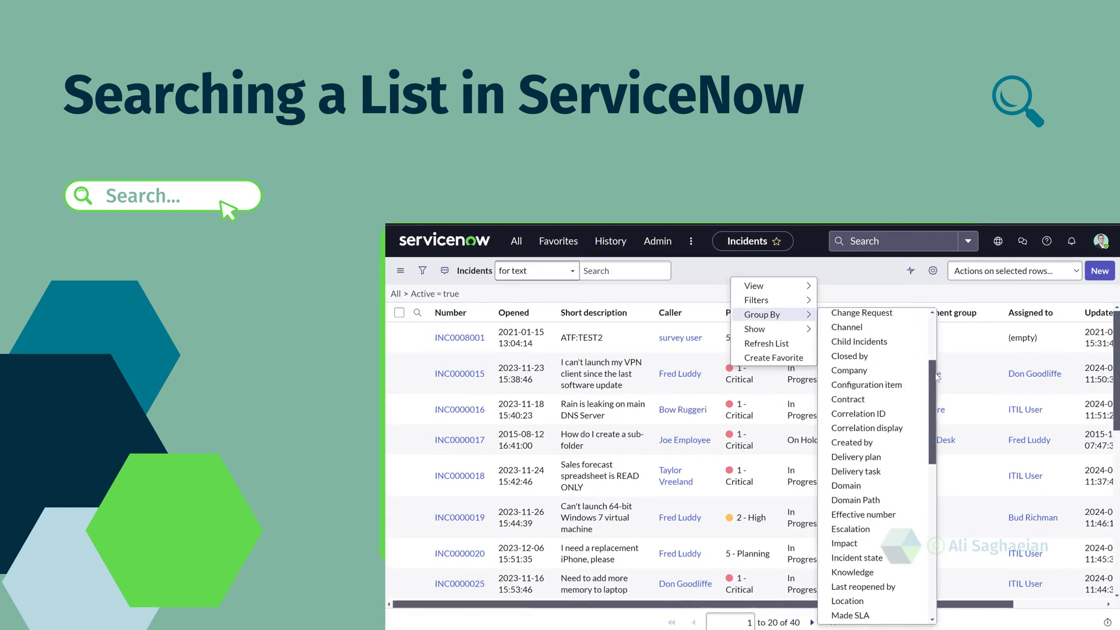
scroll(937, 466, down, 2)
click(839, 595)
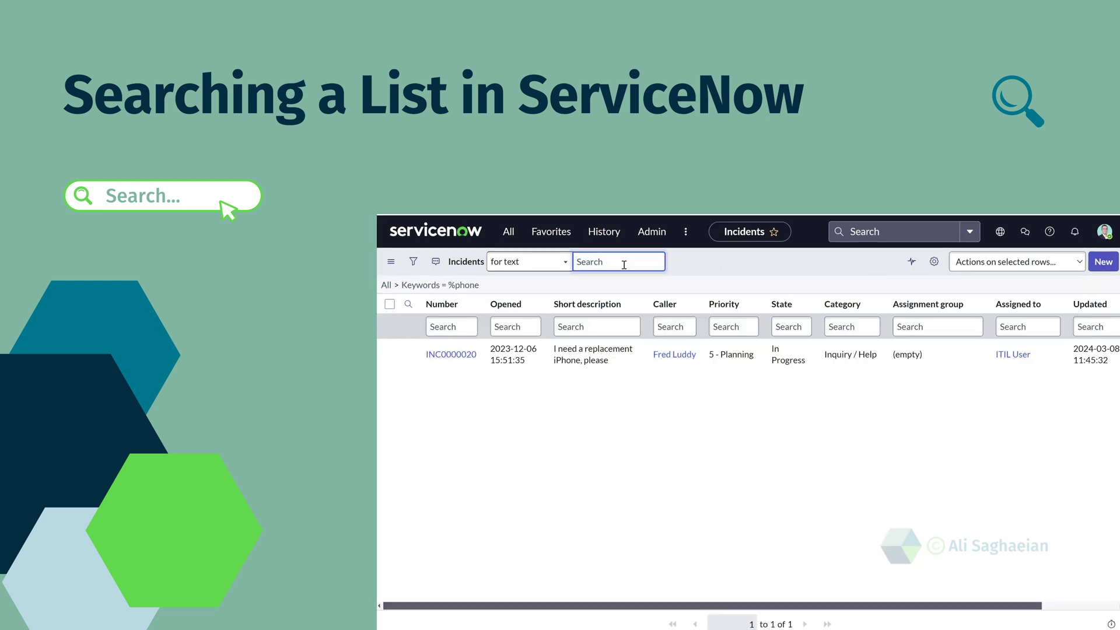
- Try a for text search of the incidents list with *phone and clear the entered keyword
text(*phone)
key(BackSpace)
key(BackSpace)
key(BackSpace)
key(BackSpace)
key(BackSpace)
key(BackSpace)
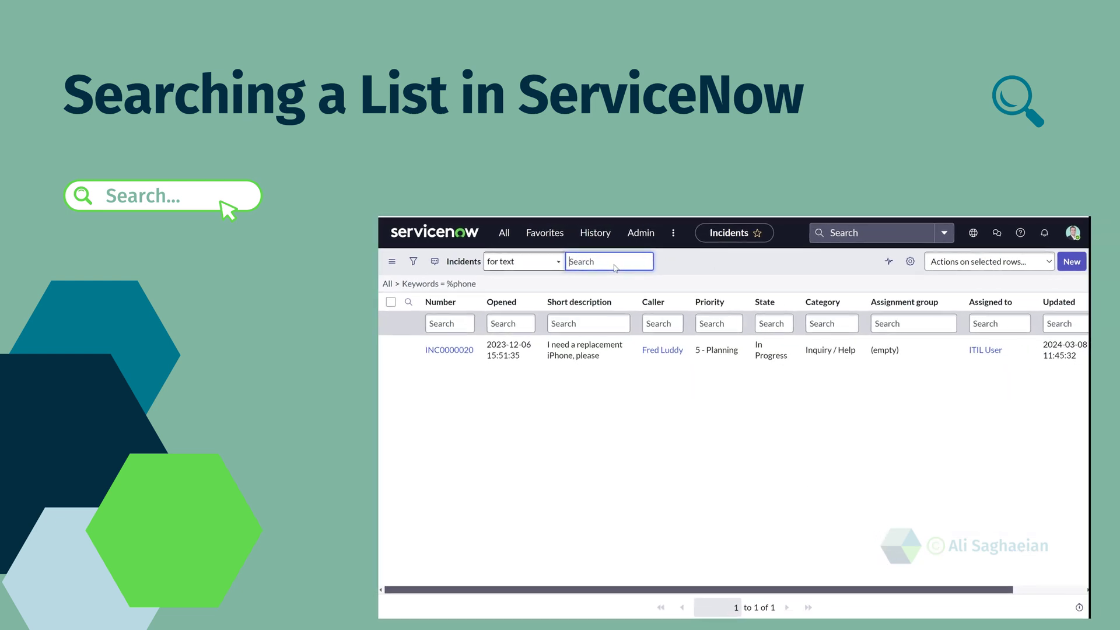
key(Return)
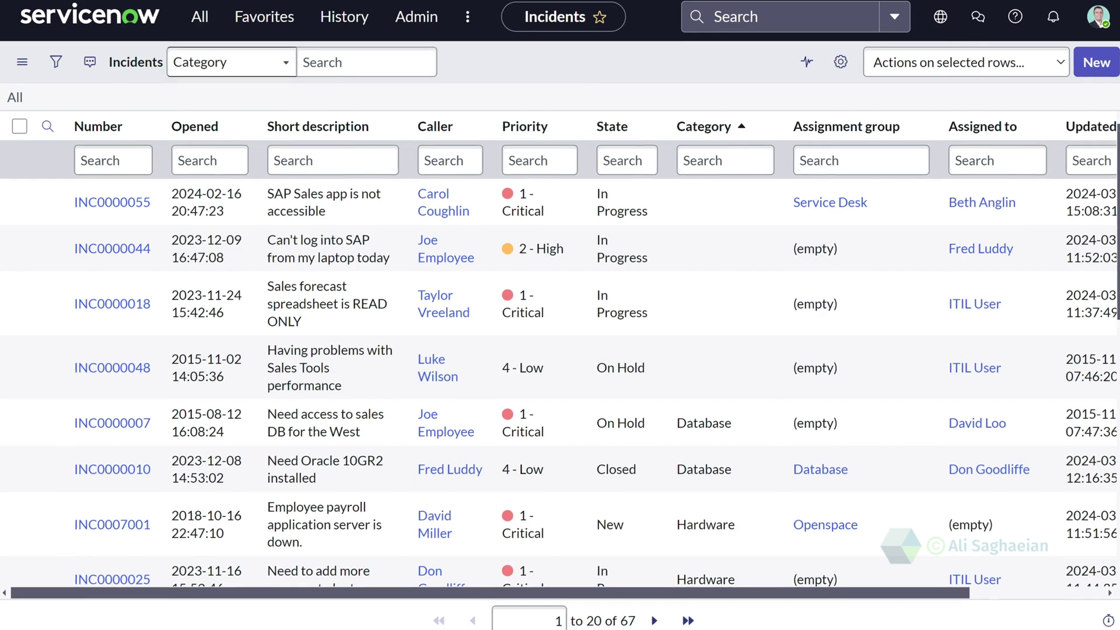
- Review which fields the incidents list search can be limited to, keeping Category selected
click(408, 62)
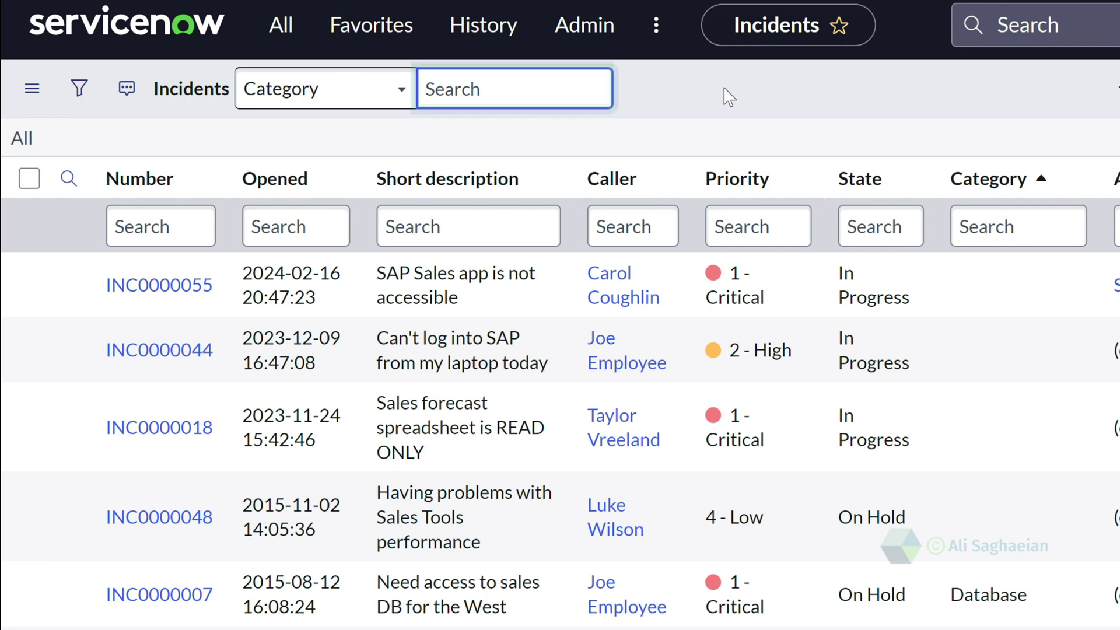
click(340, 100)
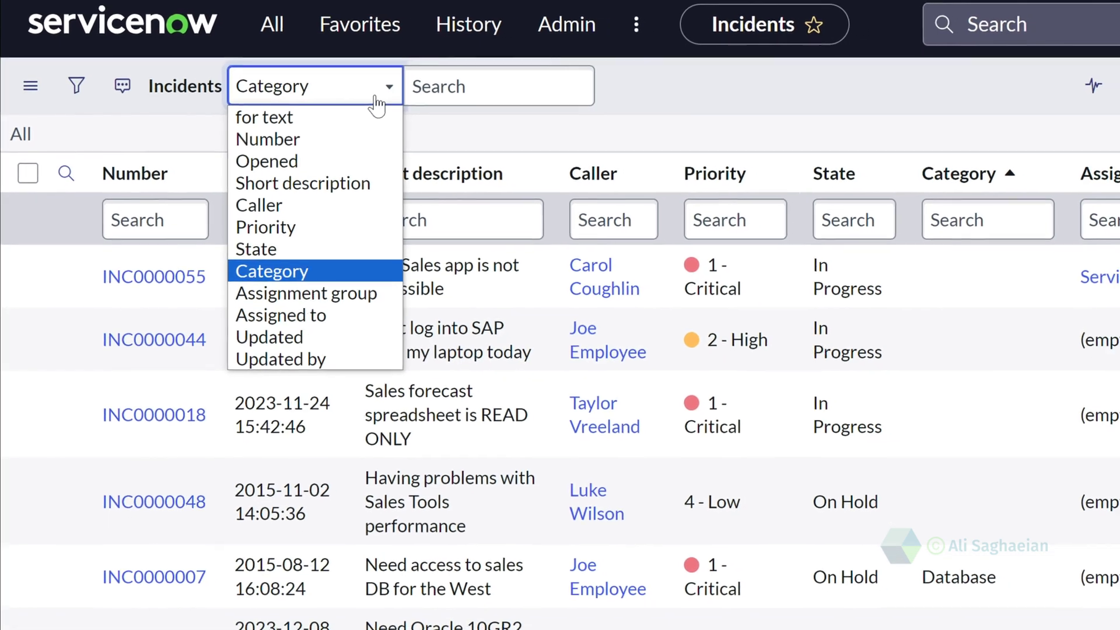
click(376, 97)
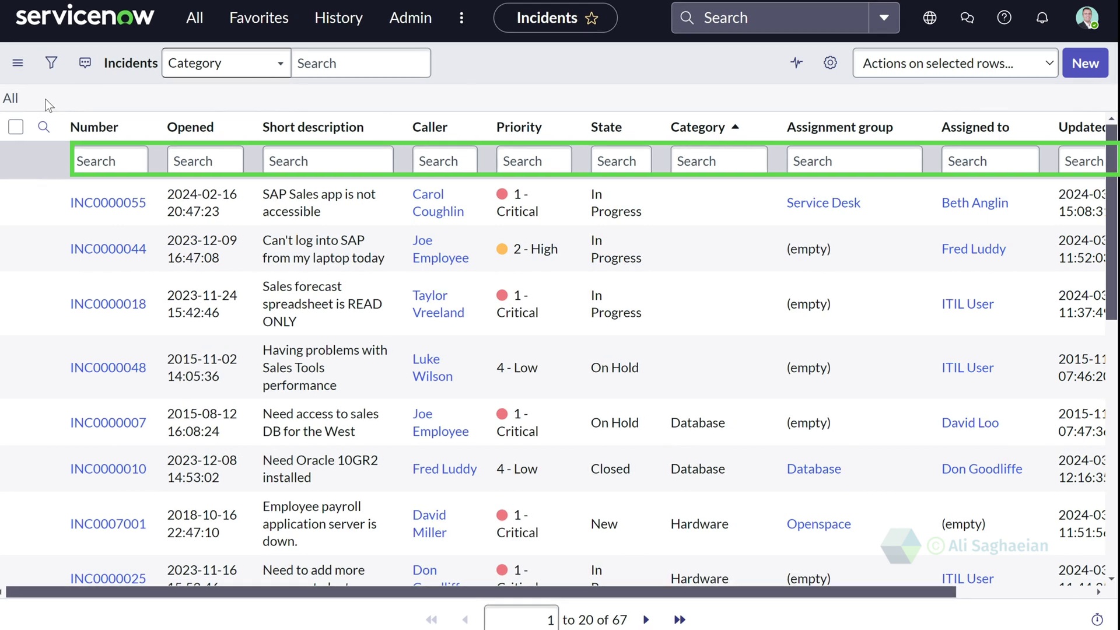
- Toggle the column search row and search the Short description column for email
click(44, 129)
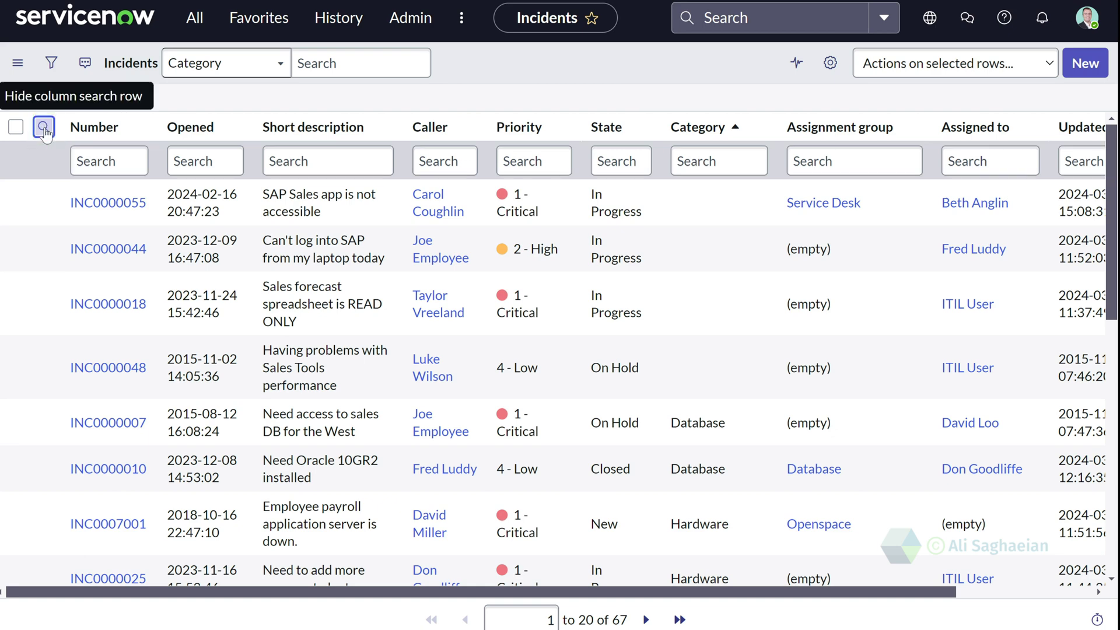
click(339, 153)
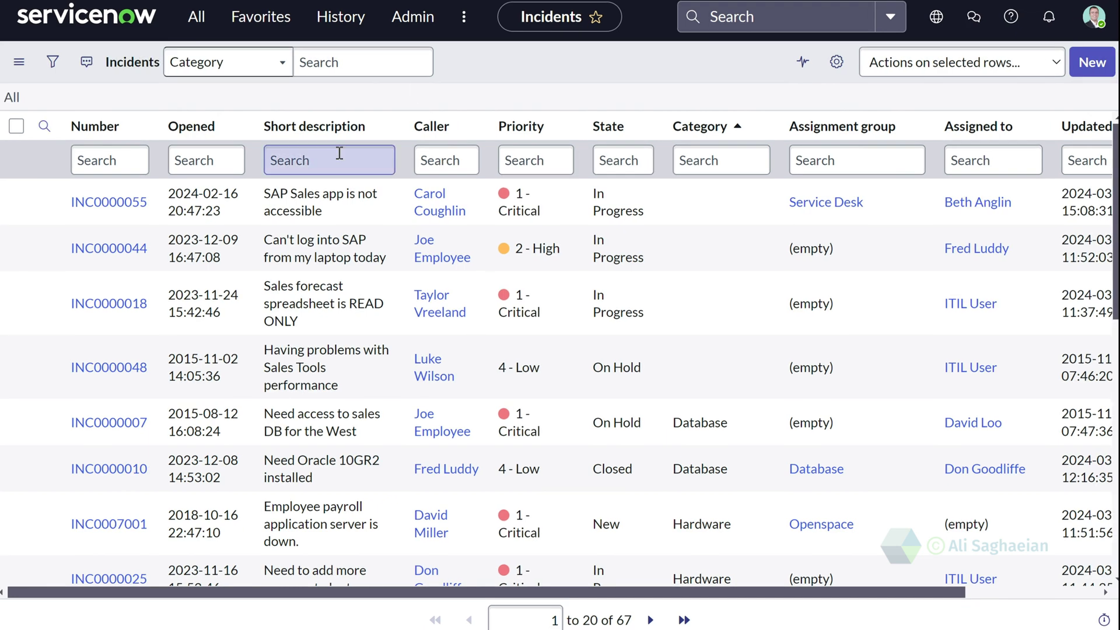
text(email)
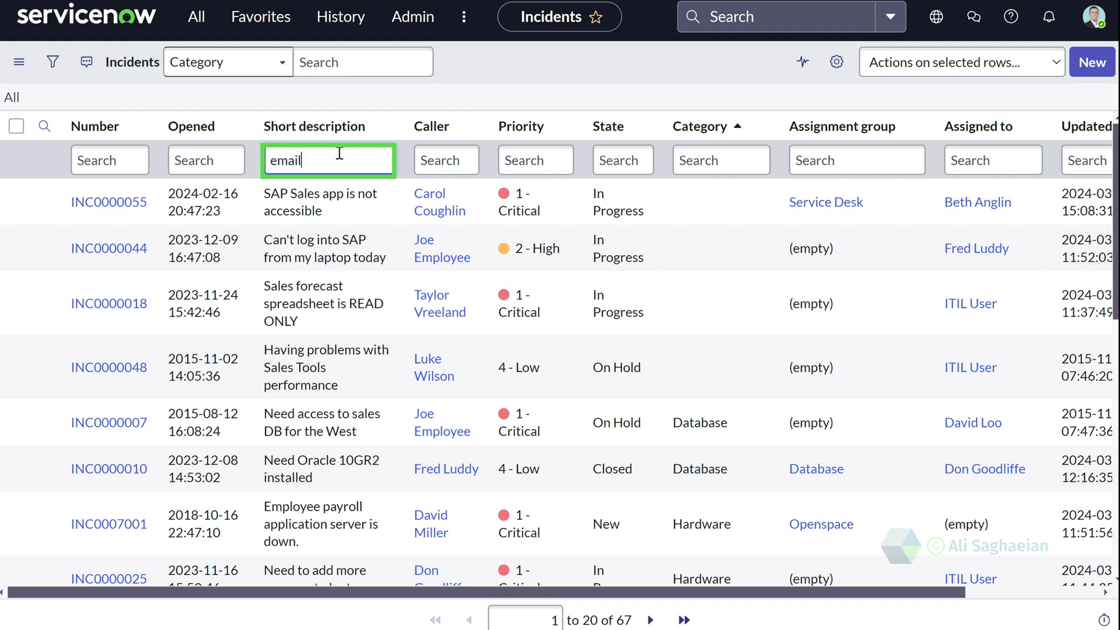
key(Return)
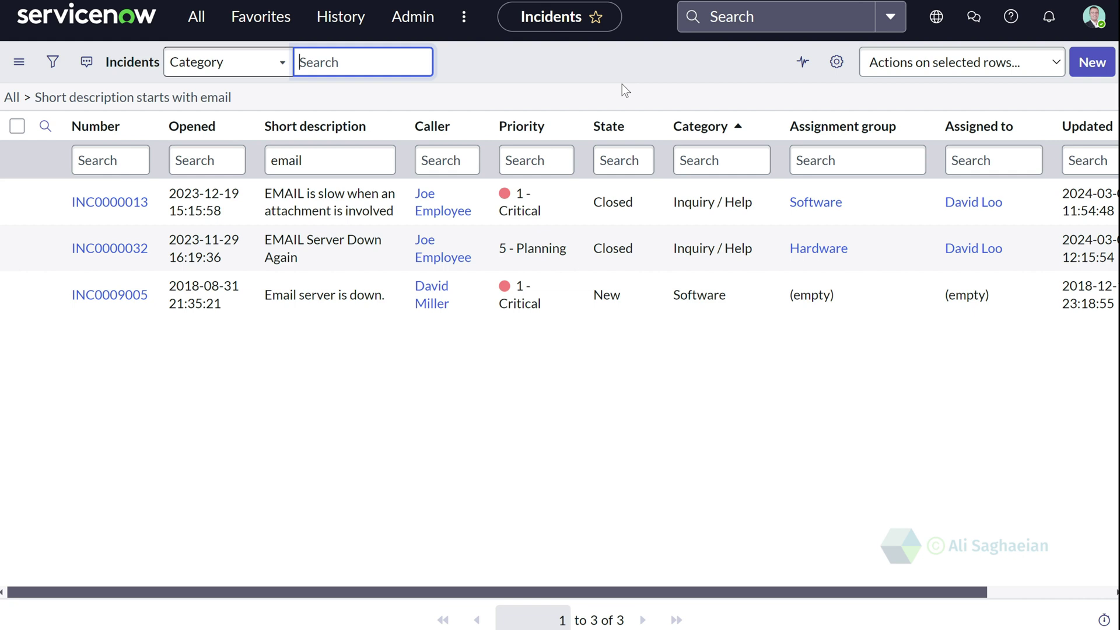
- Remove the Short description filter and set the list search field to for text
click(11, 97)
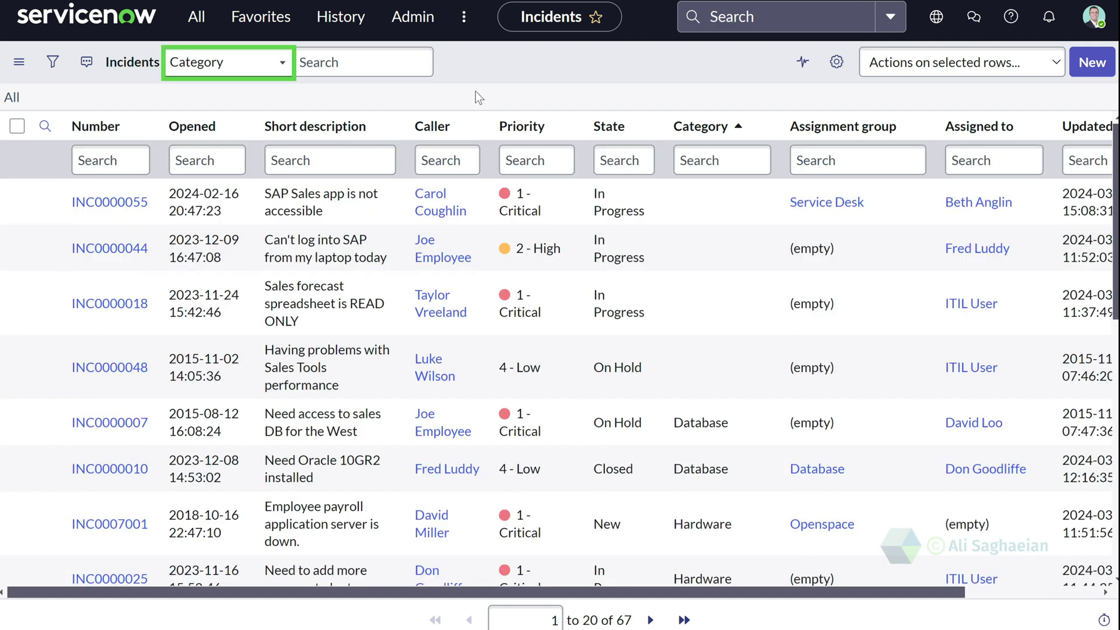
click(243, 70)
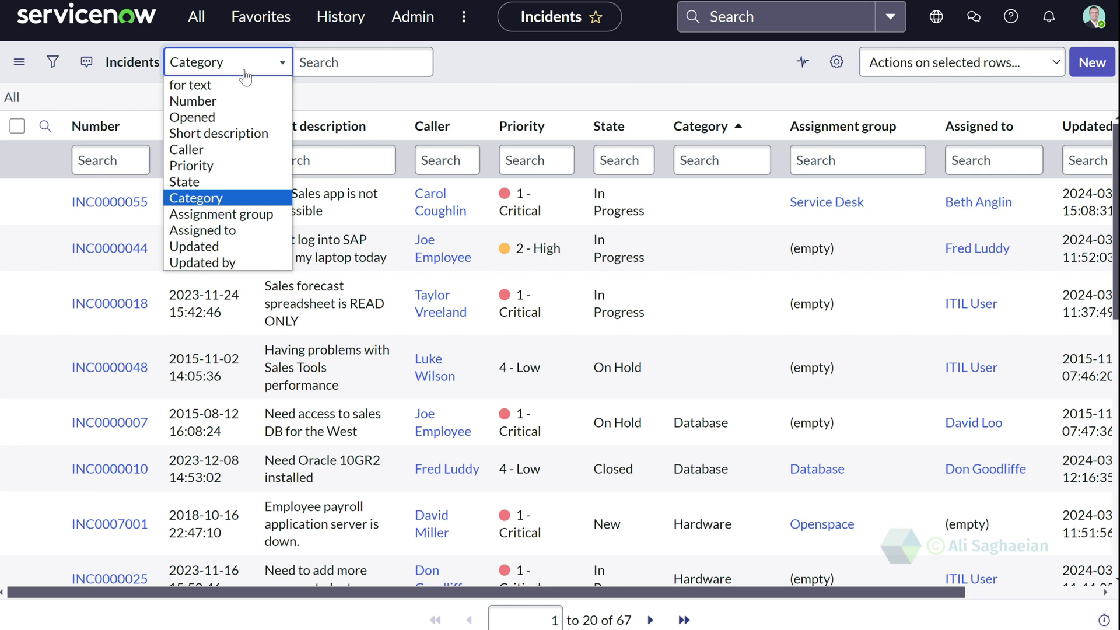
click(231, 85)
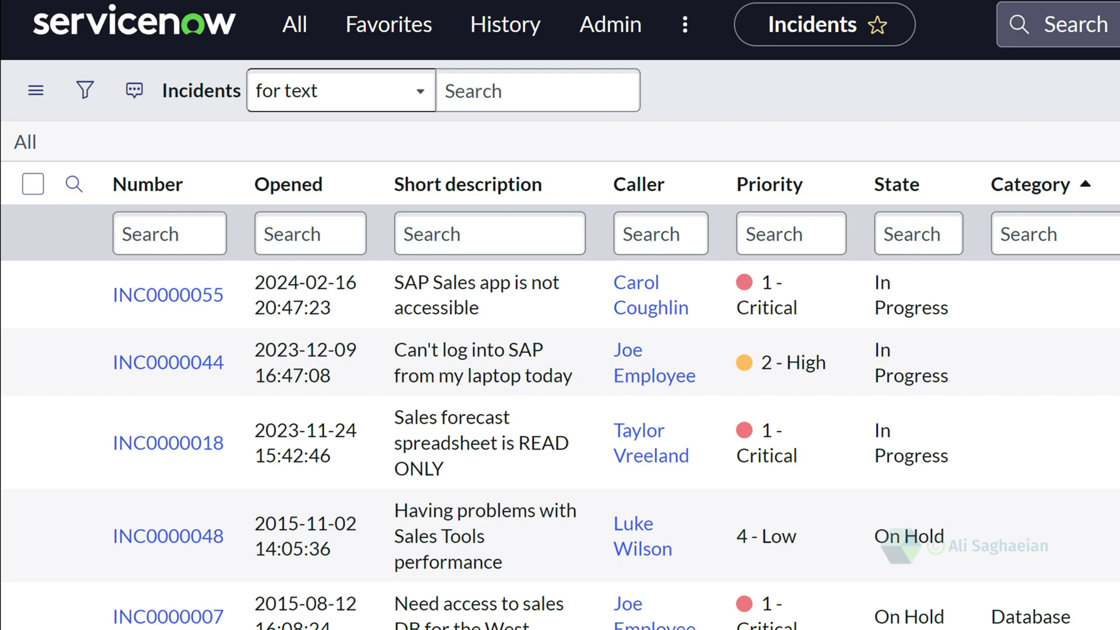
- Search the Caller column by a caller's first name and clear the resulting filter
click(655, 234)
text(Al)
key(Return)
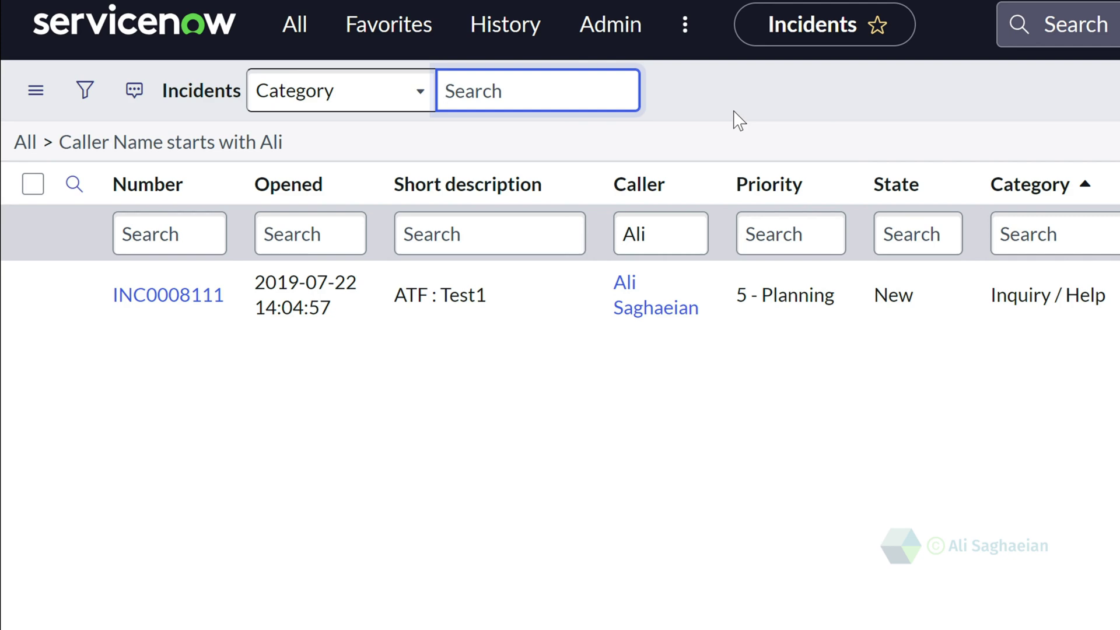
click(26, 142)
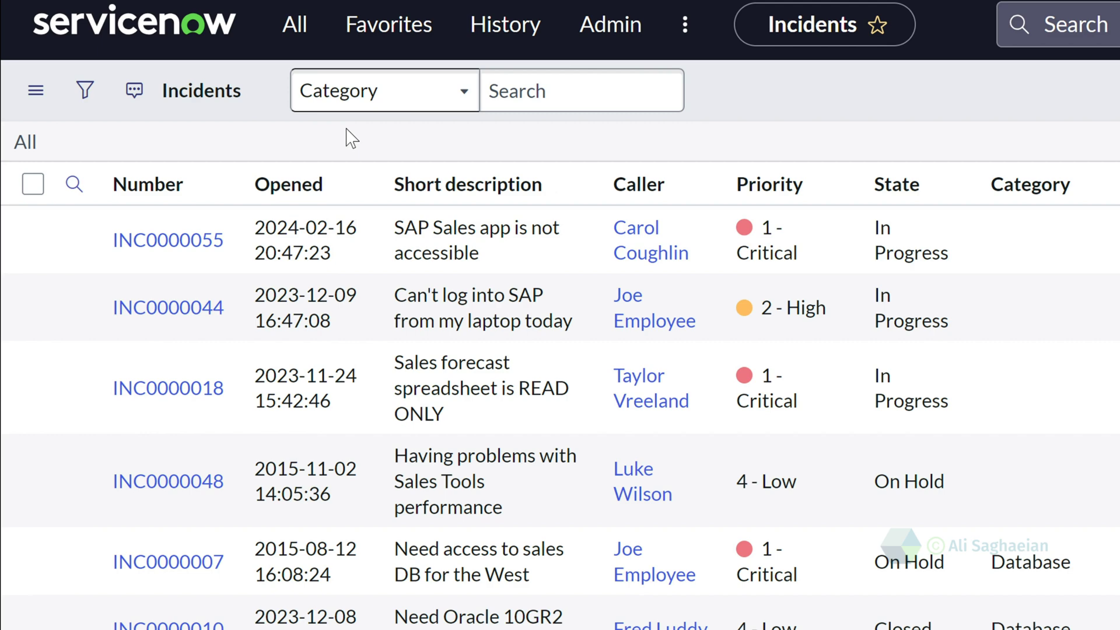
- Set the list search field to Caller, search for the same caller's first name and browse the resulting incidents
click(461, 87)
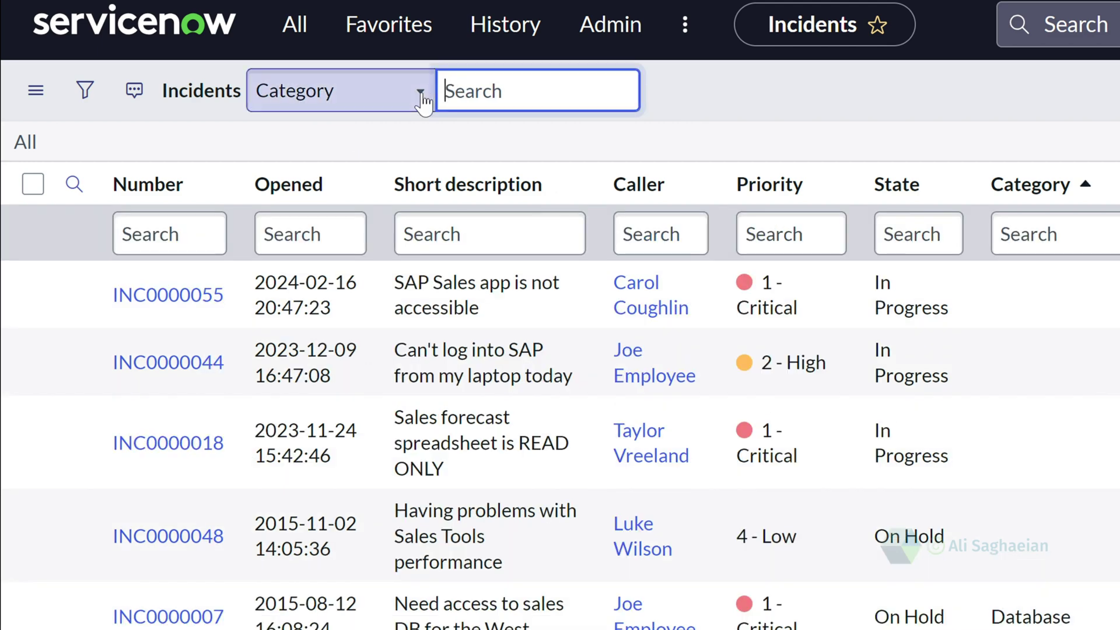
click(420, 97)
click(350, 215)
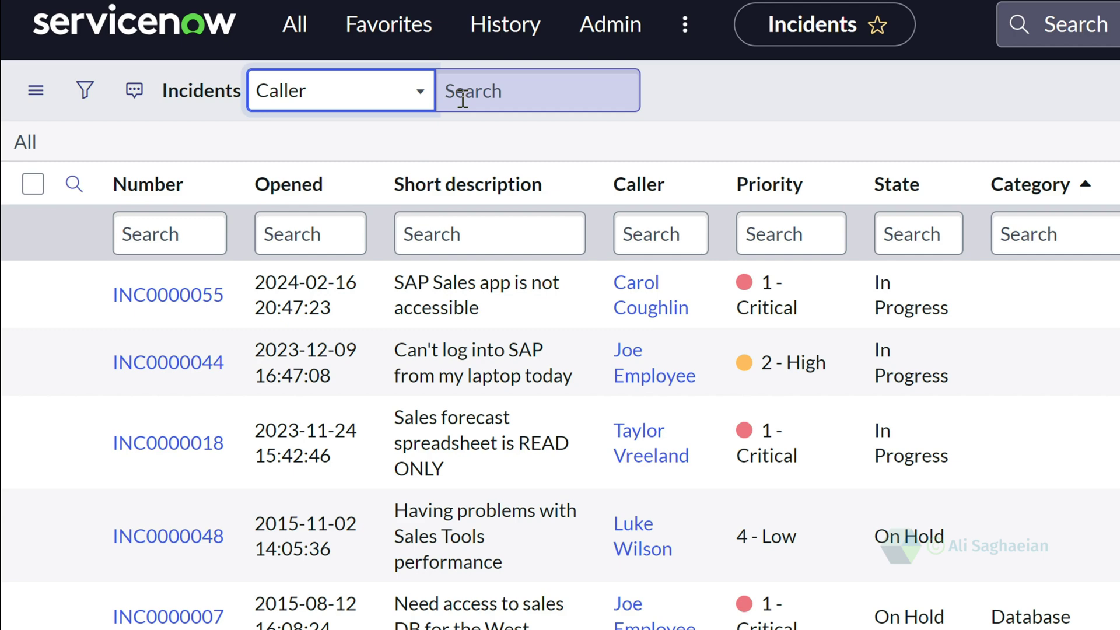
click(464, 95)
text(All)
key(Return)
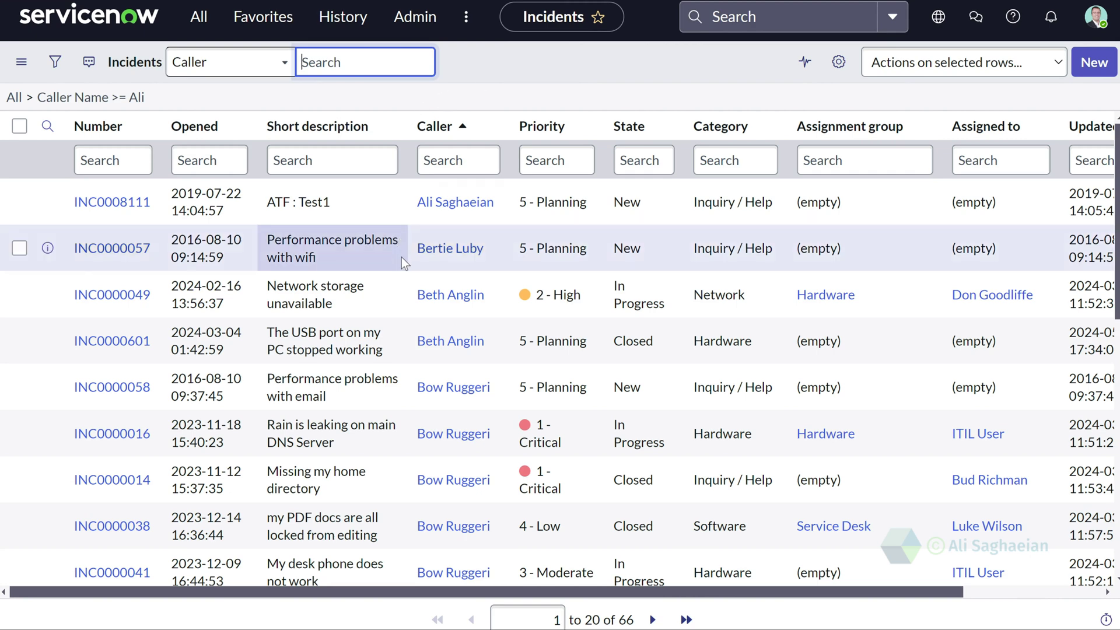
scroll(394, 509, down, 10)
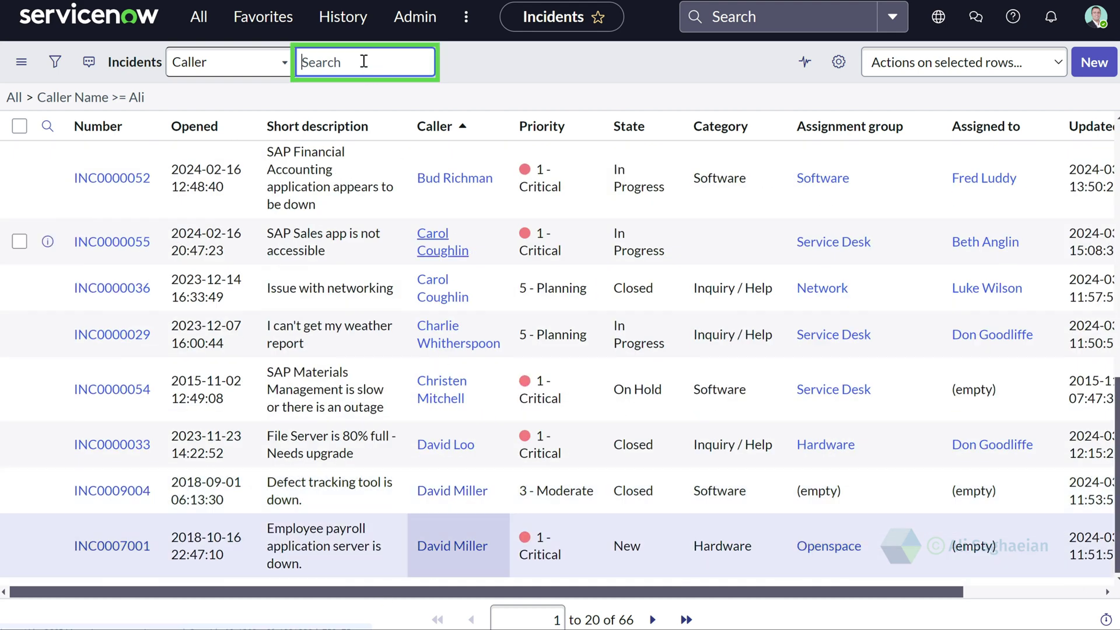
- Search the list's Caller field for a different caller's first name and browse the resulting incidents
text(David)
key(ctrl+a)
key(BackSpace)
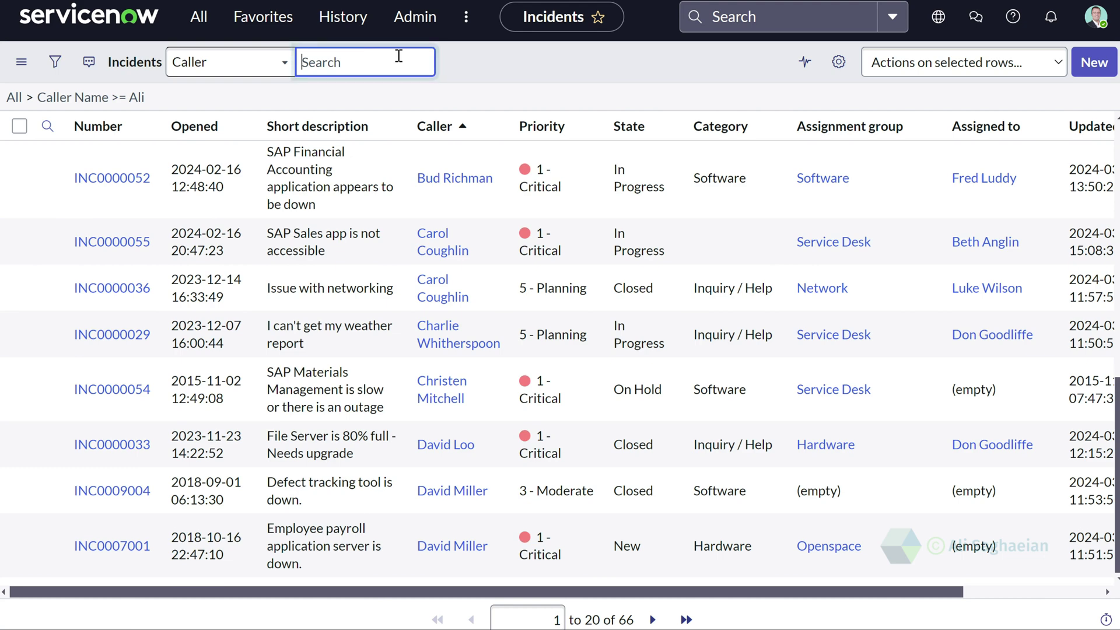
key(Return)
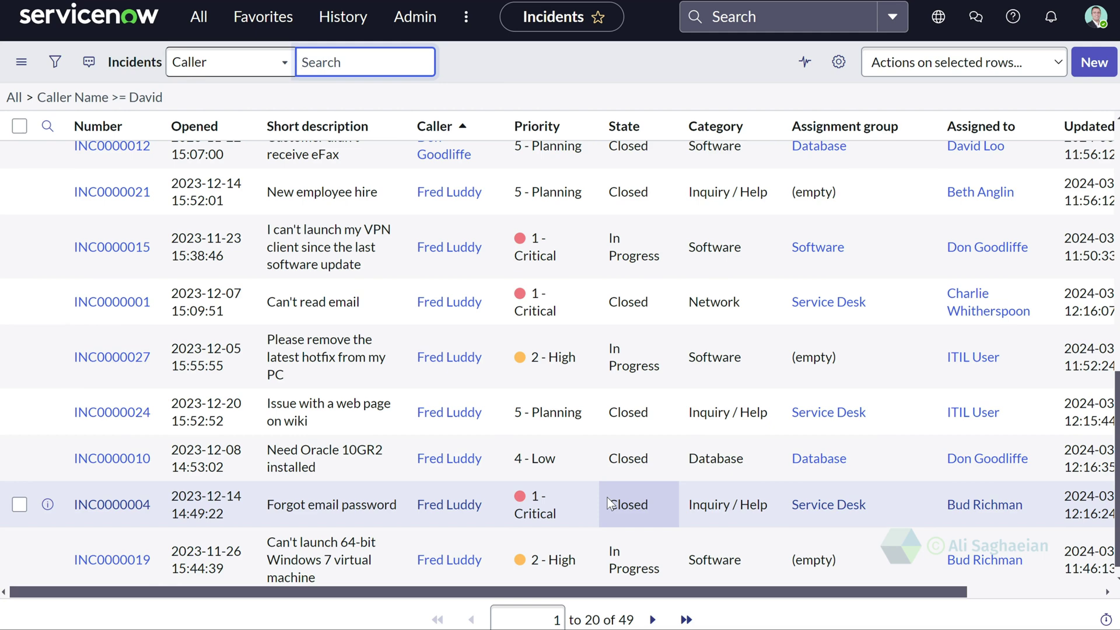
scroll(607, 501, down, 1)
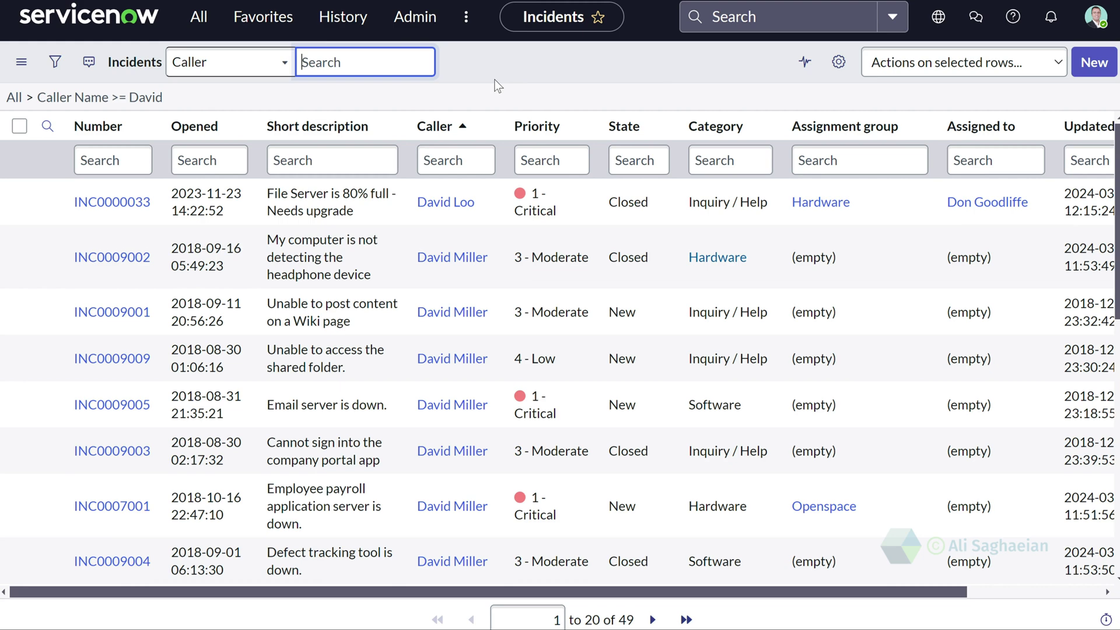
- Clear the Caller filter and try the list search on the State field with the value 4
click(13, 97)
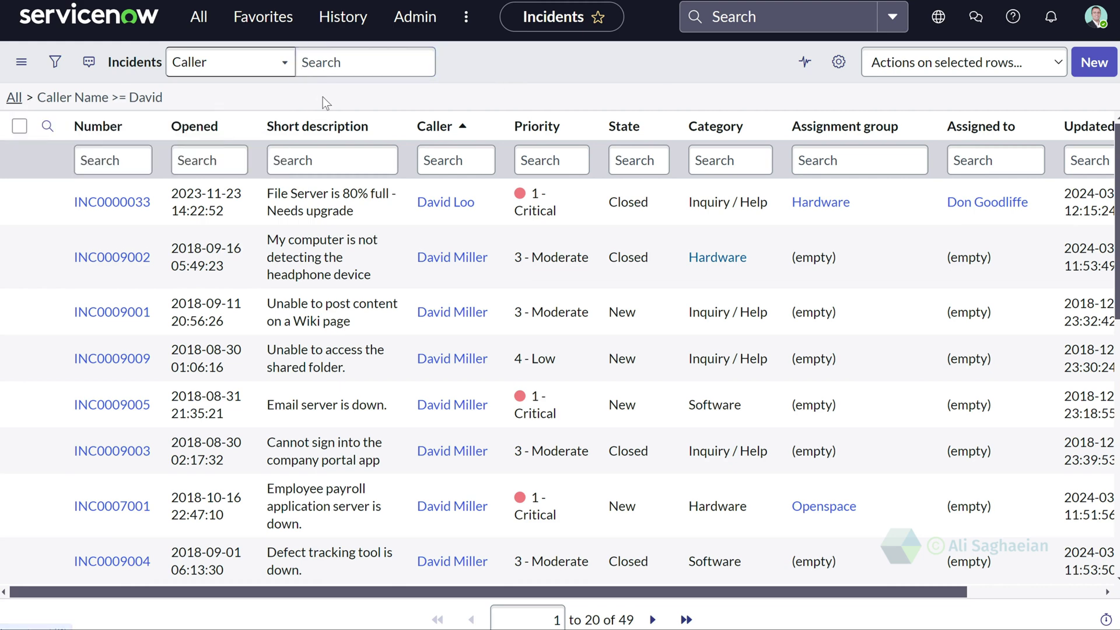
click(284, 69)
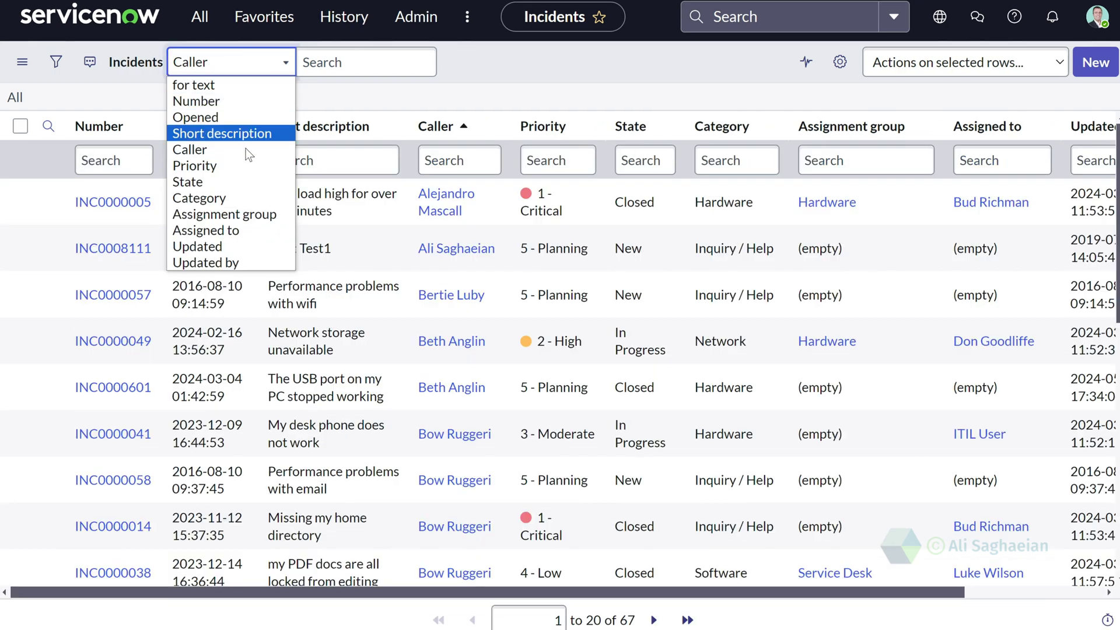
click(241, 182)
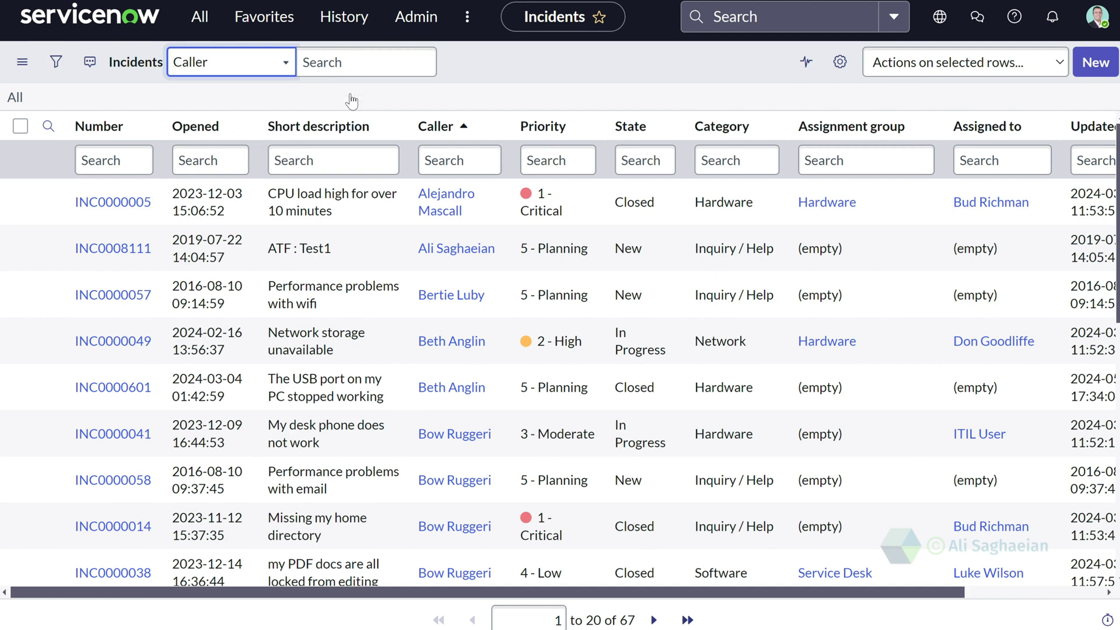
click(406, 69)
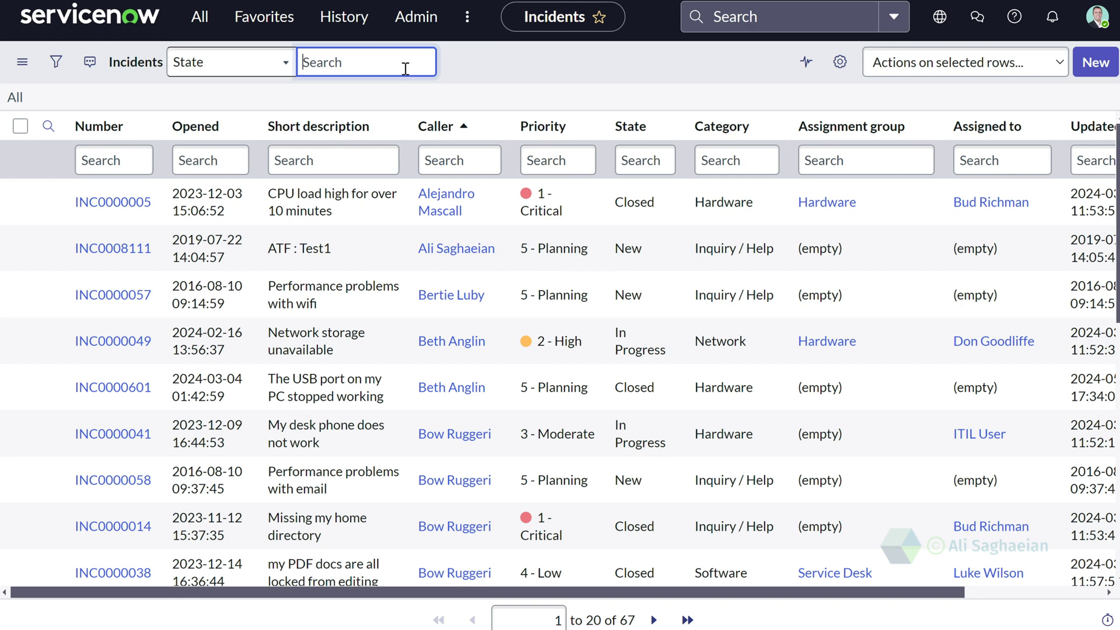
text(4)
key(BackSpace)
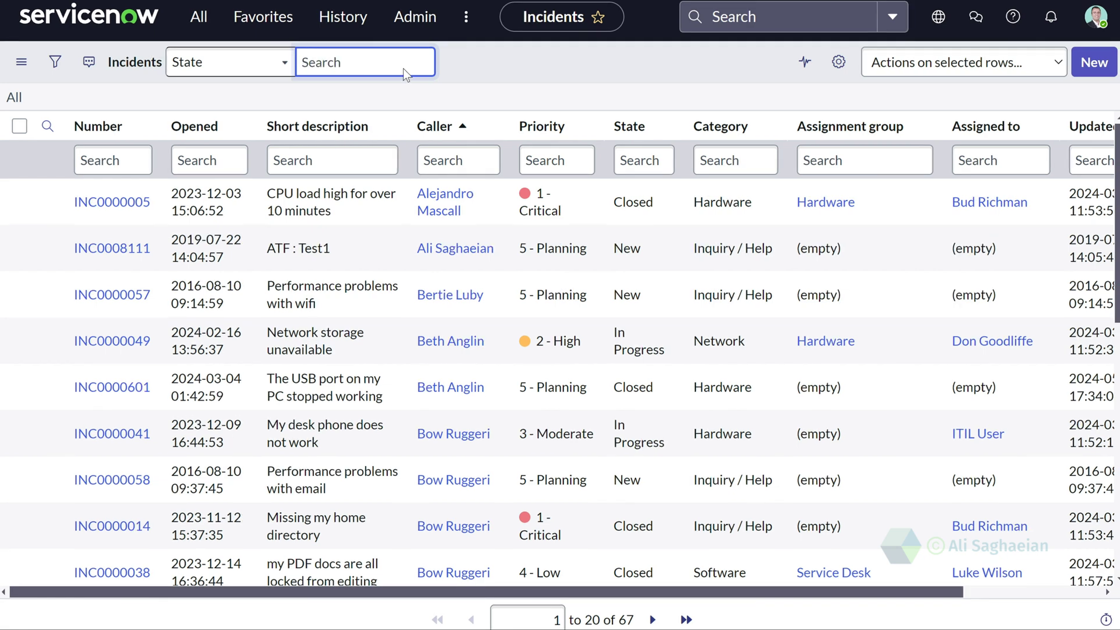
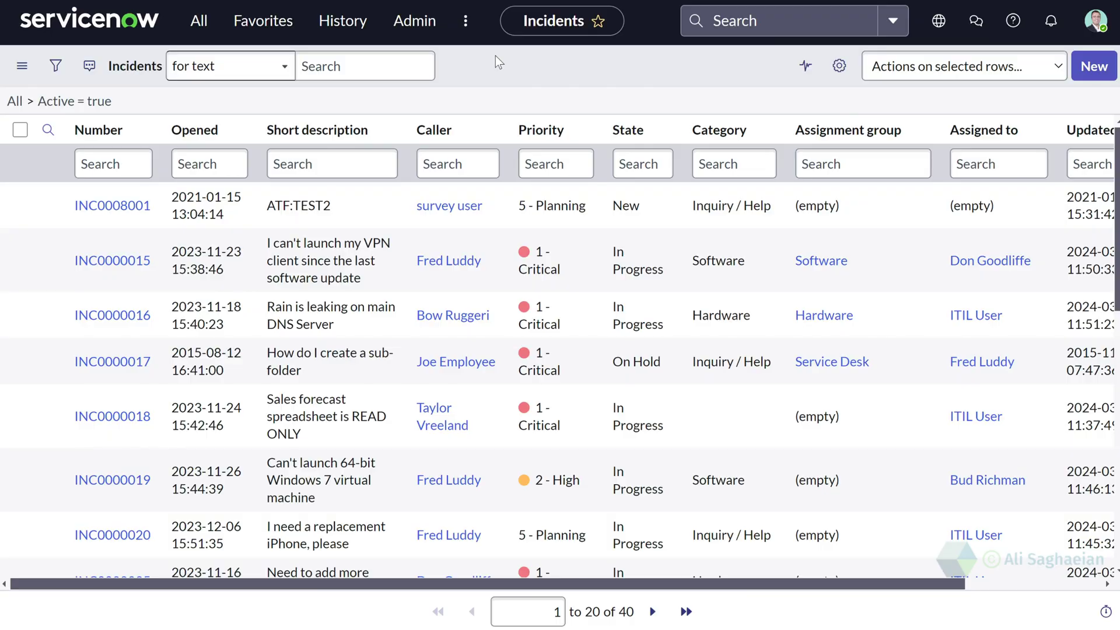
- Filter the active incidents by searching the Short description column for email
click(271, 165)
text(email)
key(Return)
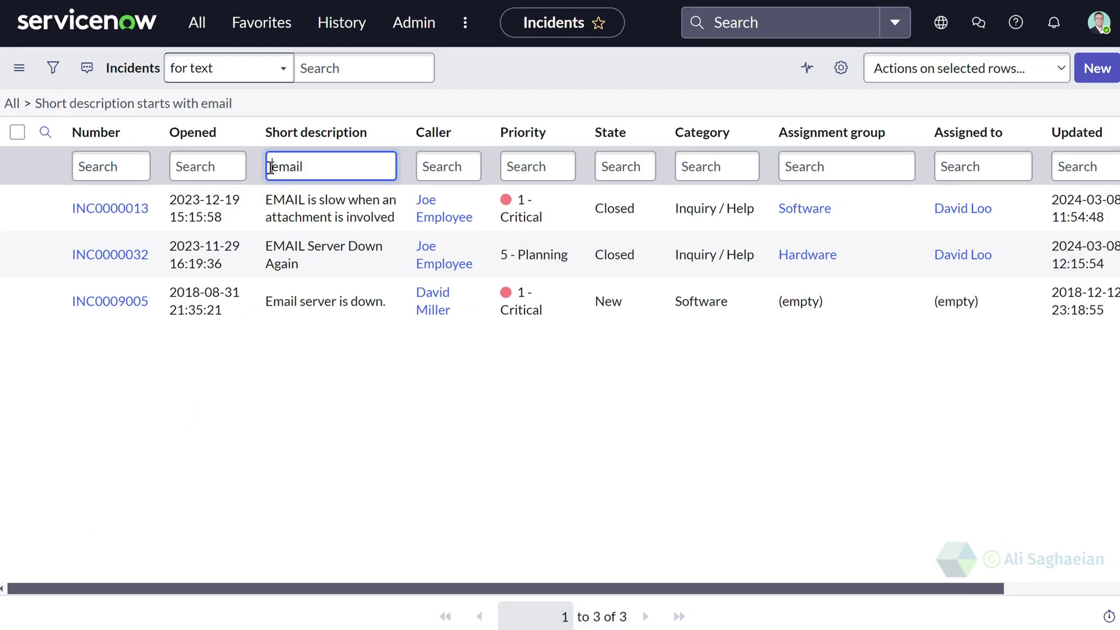
- Change the Short description column search to *email to find descriptions containing the word anywhere
text(*)
key(Return)
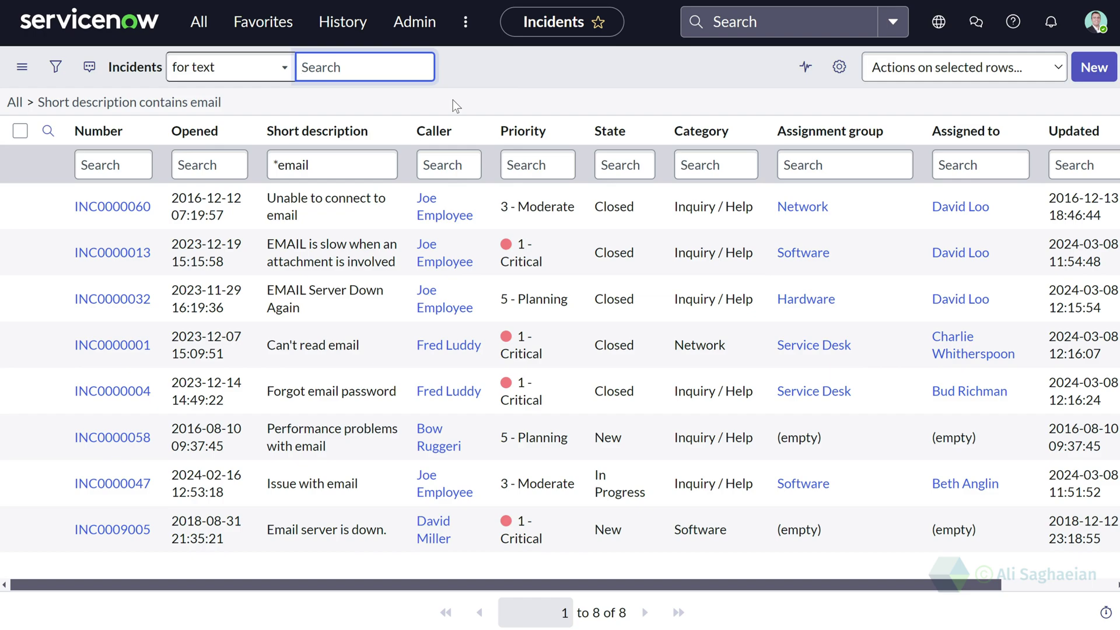
- Search the Short description column for descriptions ending with %email, and with !*email for descriptions not containing email
click(274, 165)
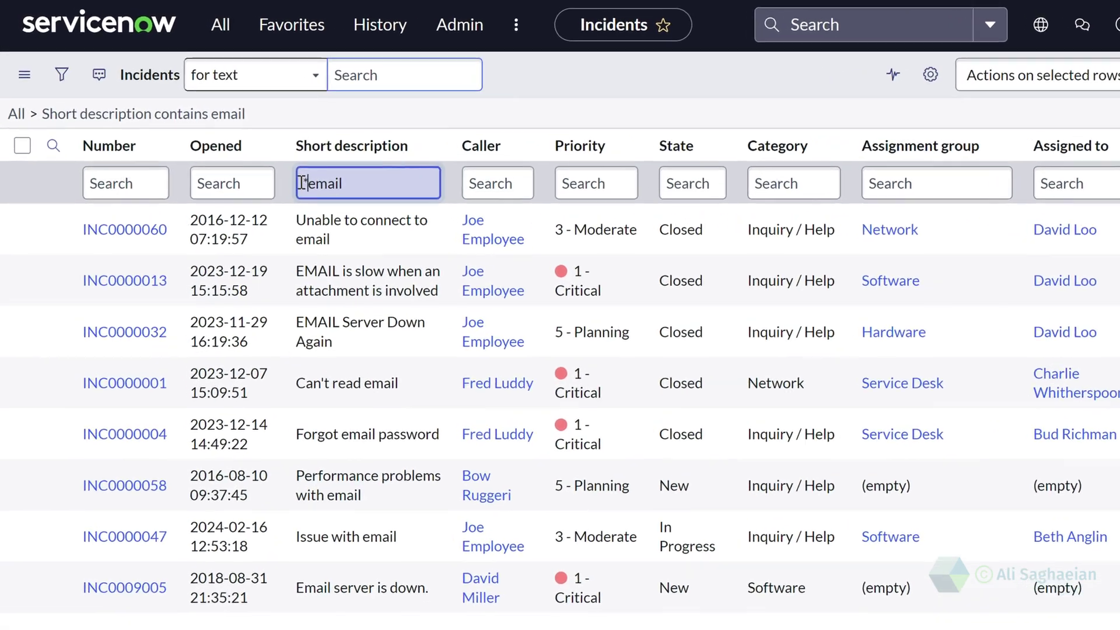
key(BackSpace)
text(%)
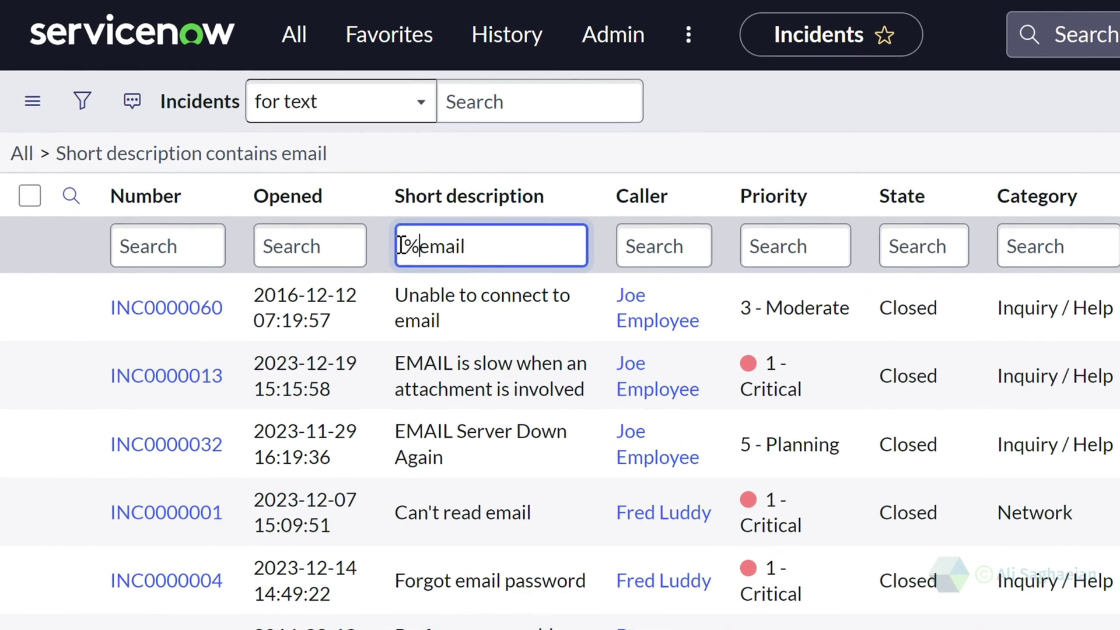
key(Return)
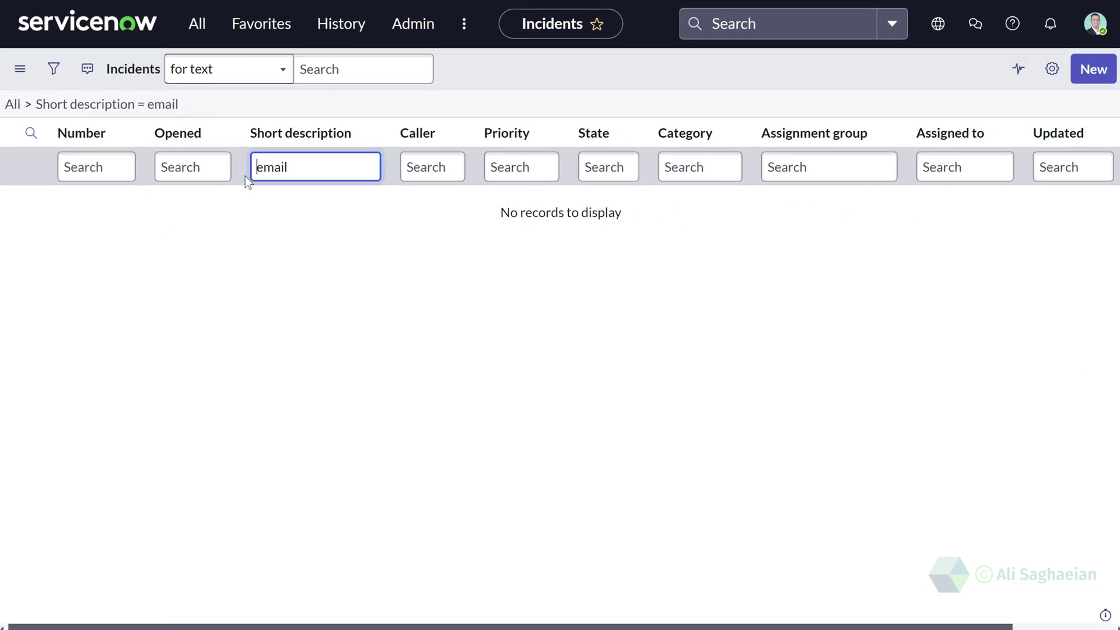
text(!*)
key(Return)
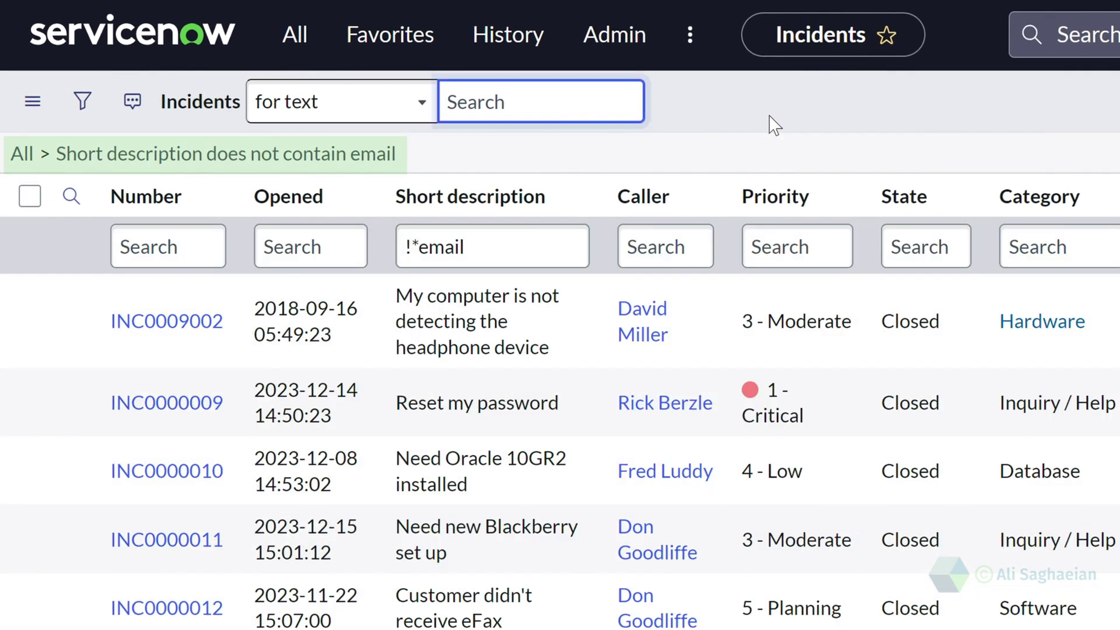
- Search the Short description column for the exact text using =reset my password
click(401, 249)
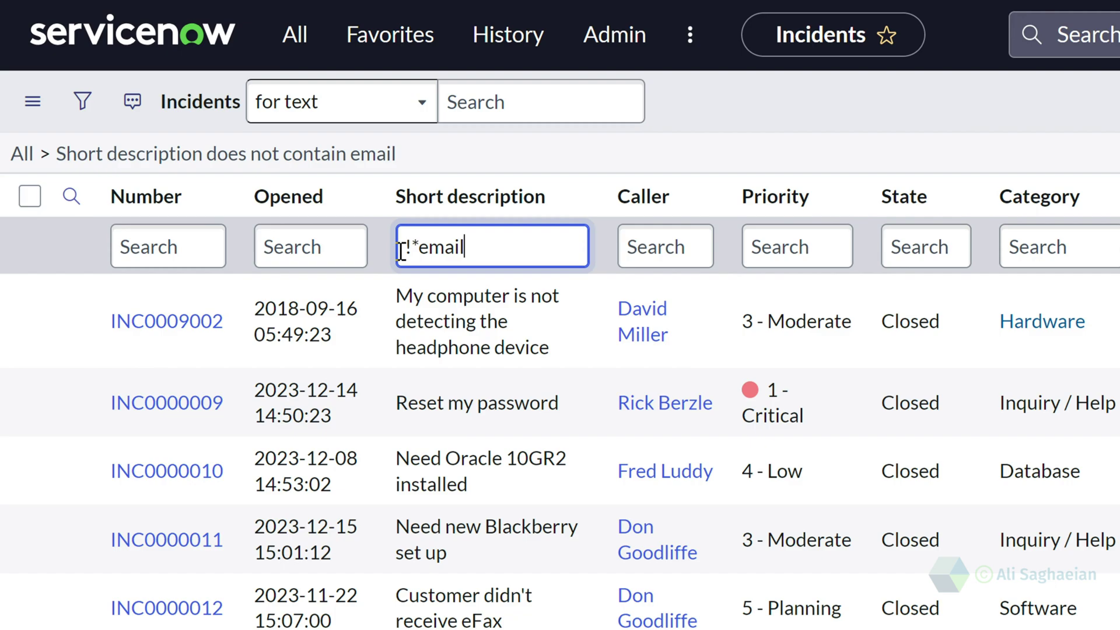
key(ctrl+a)
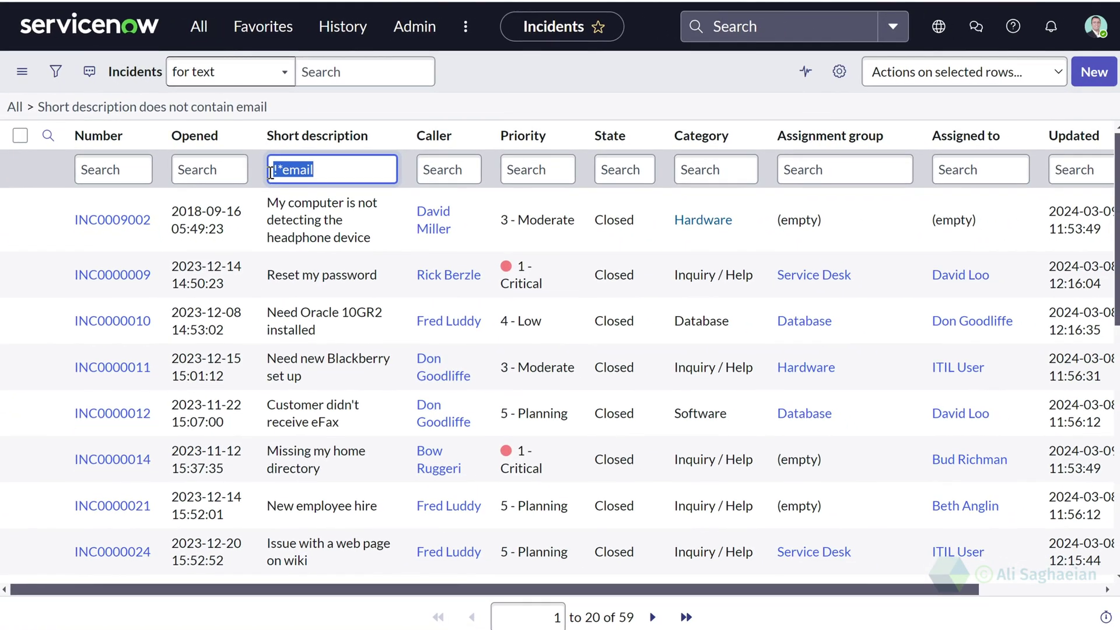
text(=reset my password)
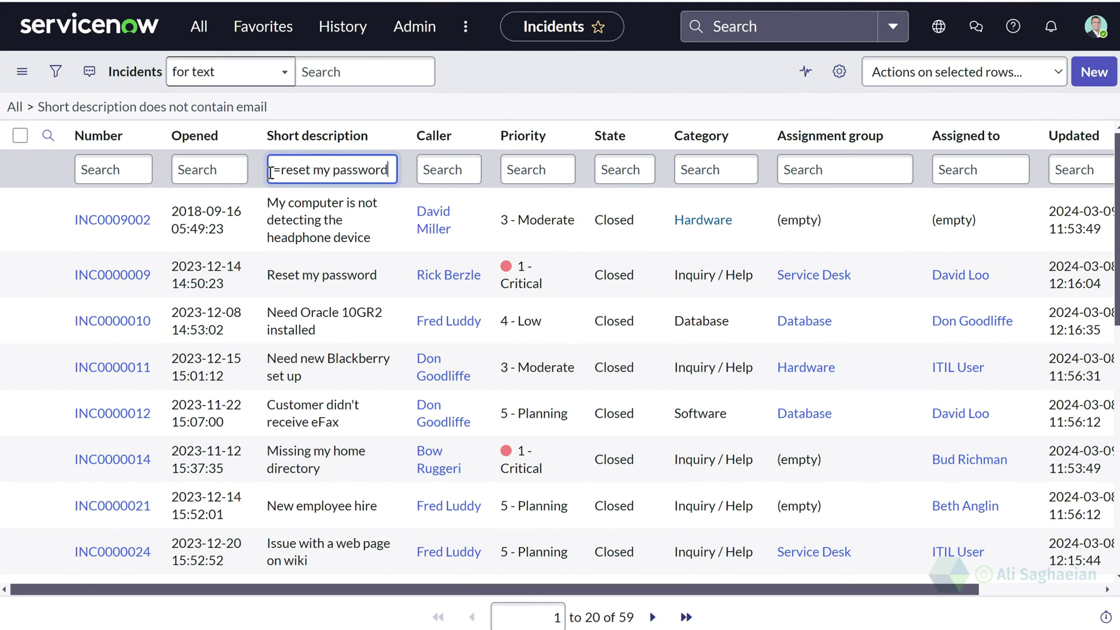
key(Return)
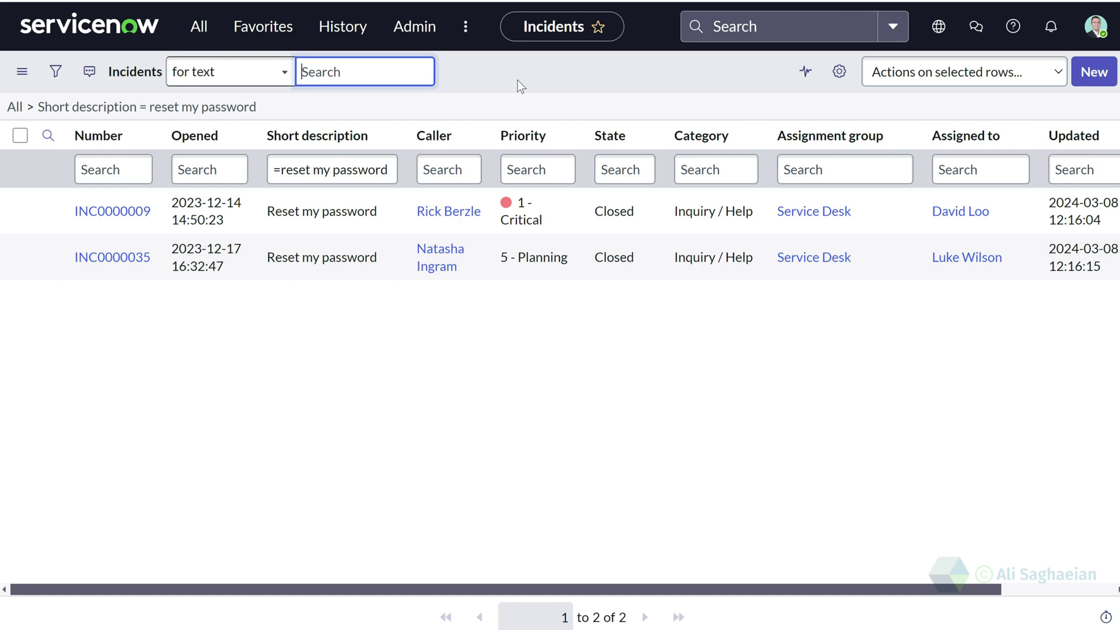
- Change the Short description column search to !=reset my password to exclude incidents with that exact description
click(276, 169)
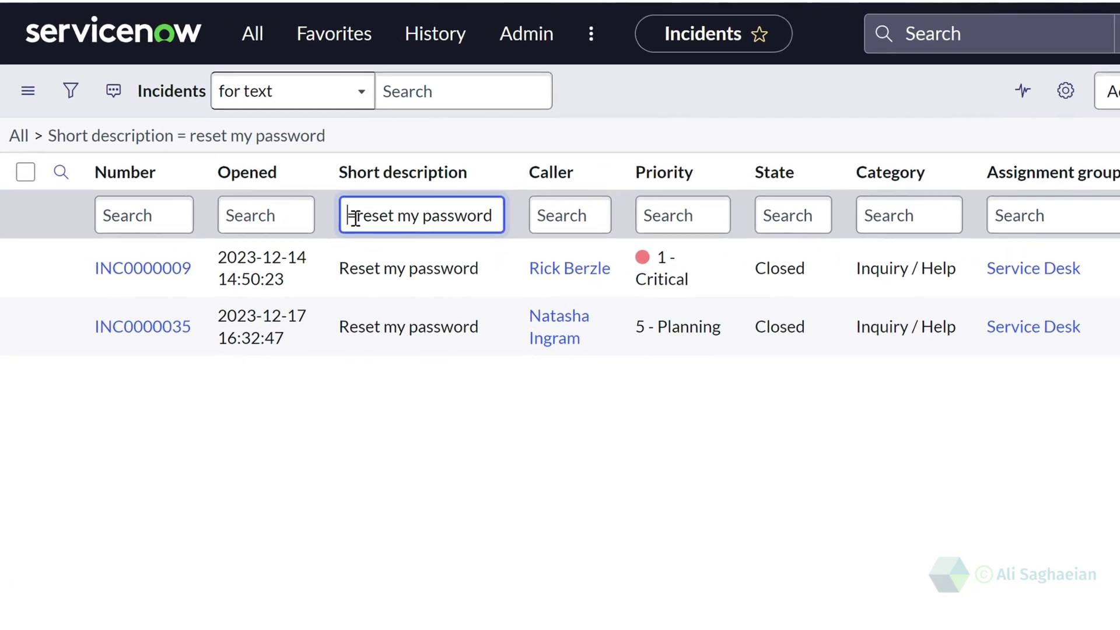
text(!=)
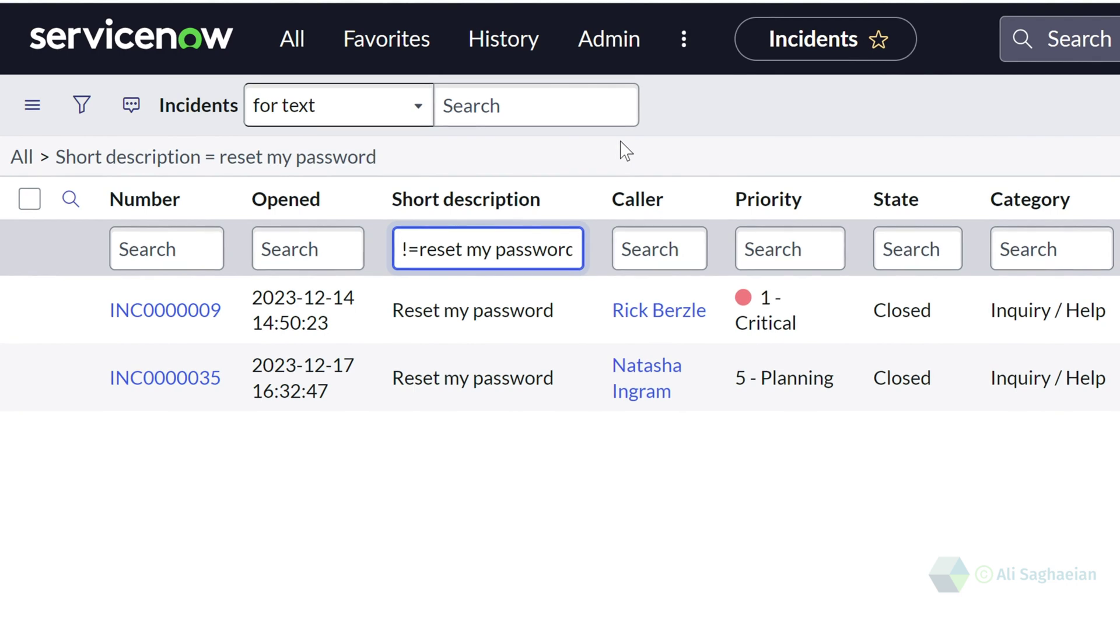
key(Return)
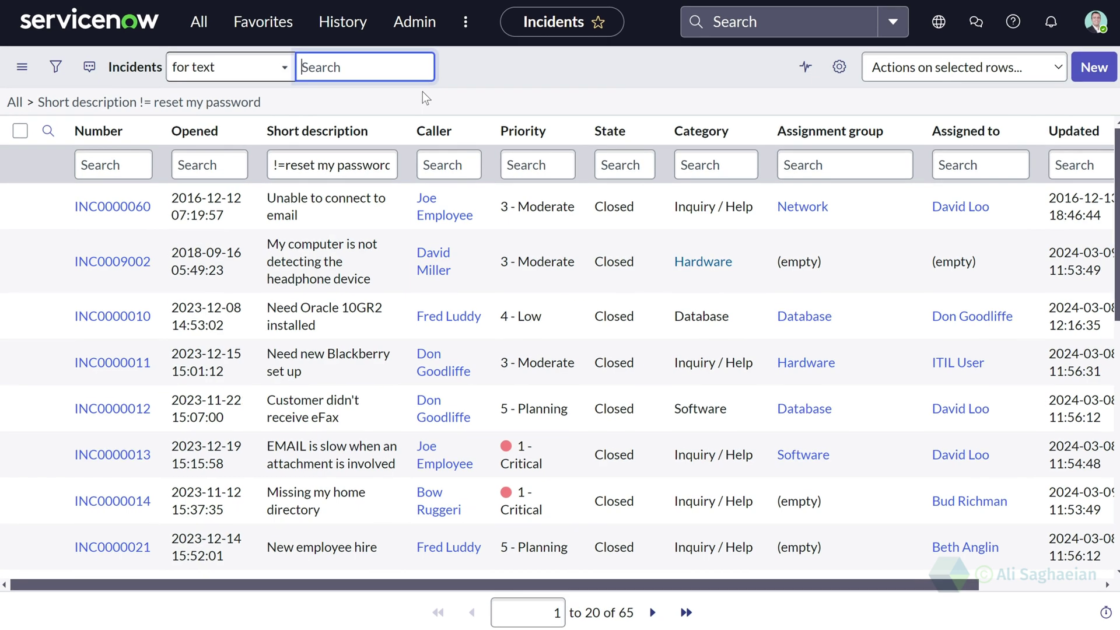
- Clear the list filter and search the Number column for *90
click(15, 102)
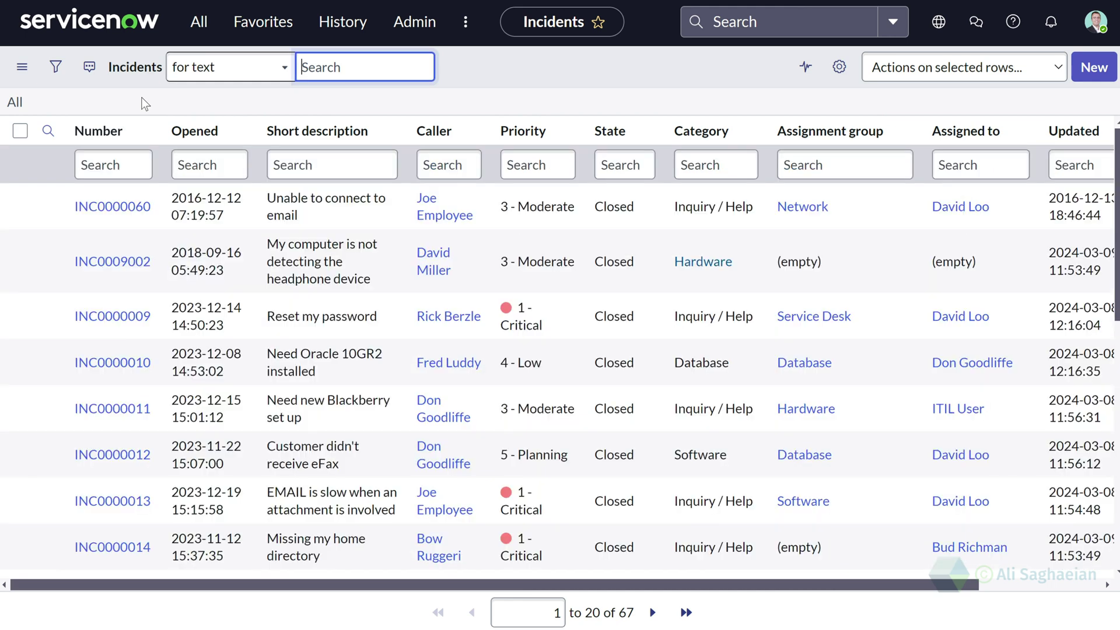
click(106, 164)
text(*90)
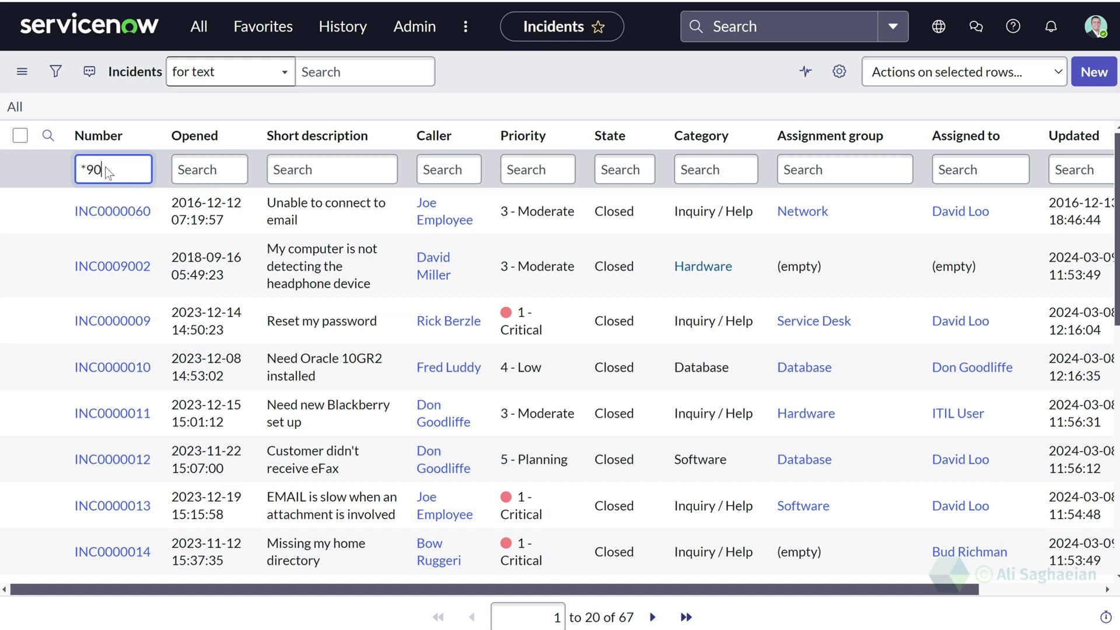
key(Return)
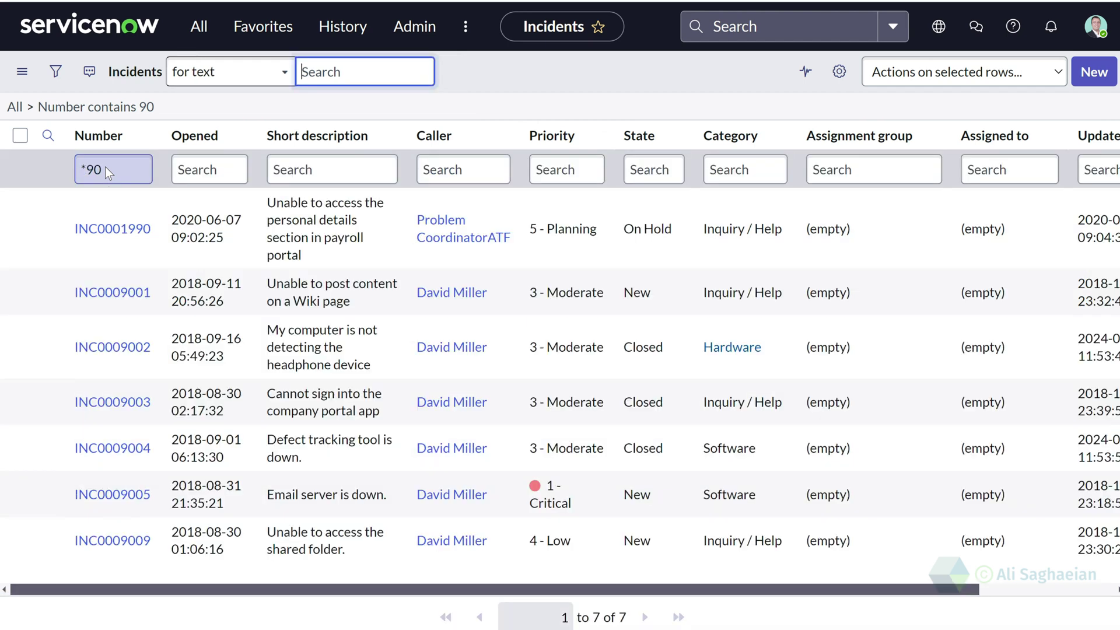
- Change the Number column search to %90 to find incident numbers ending with 90
drag(85, 169, 69, 171)
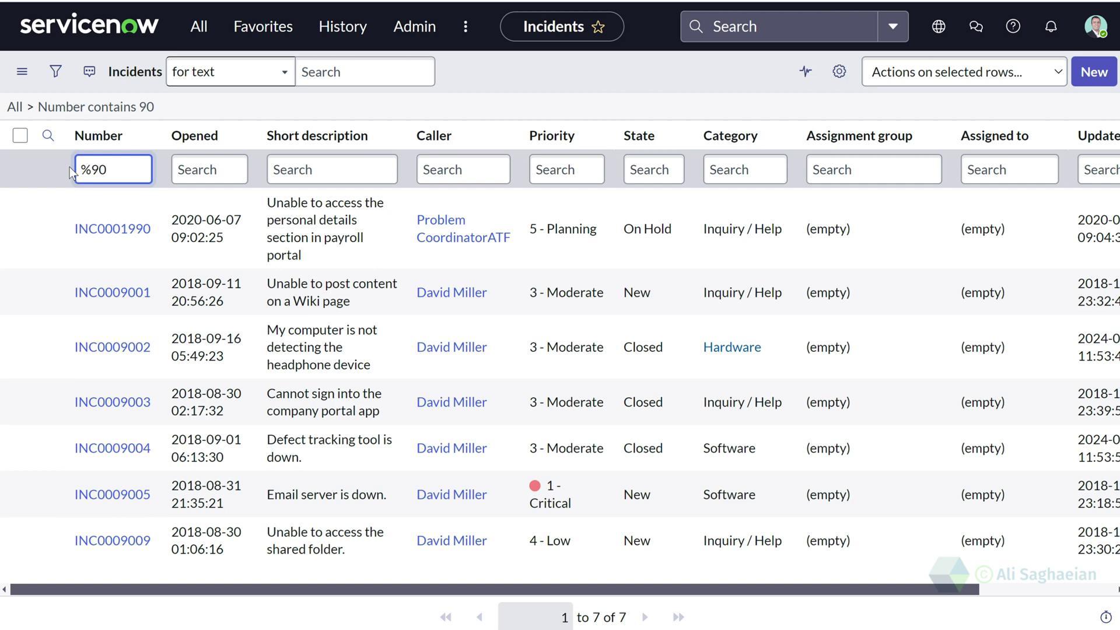
text(%)
key(Return)
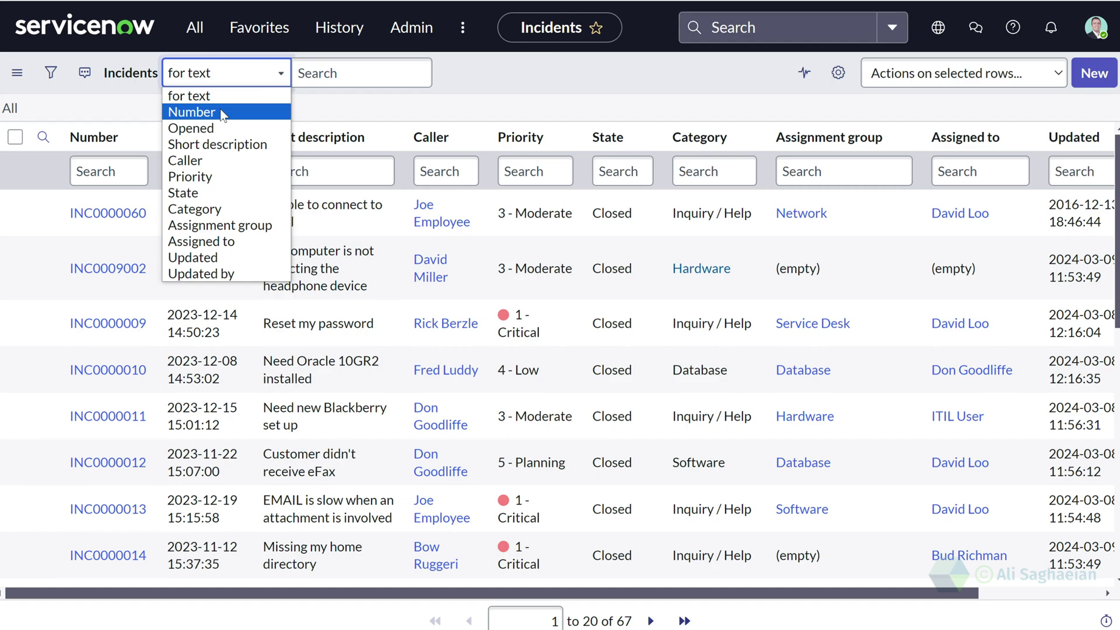
- Use the list search on the Number field to find incident numbers ending with 90
click(312, 88)
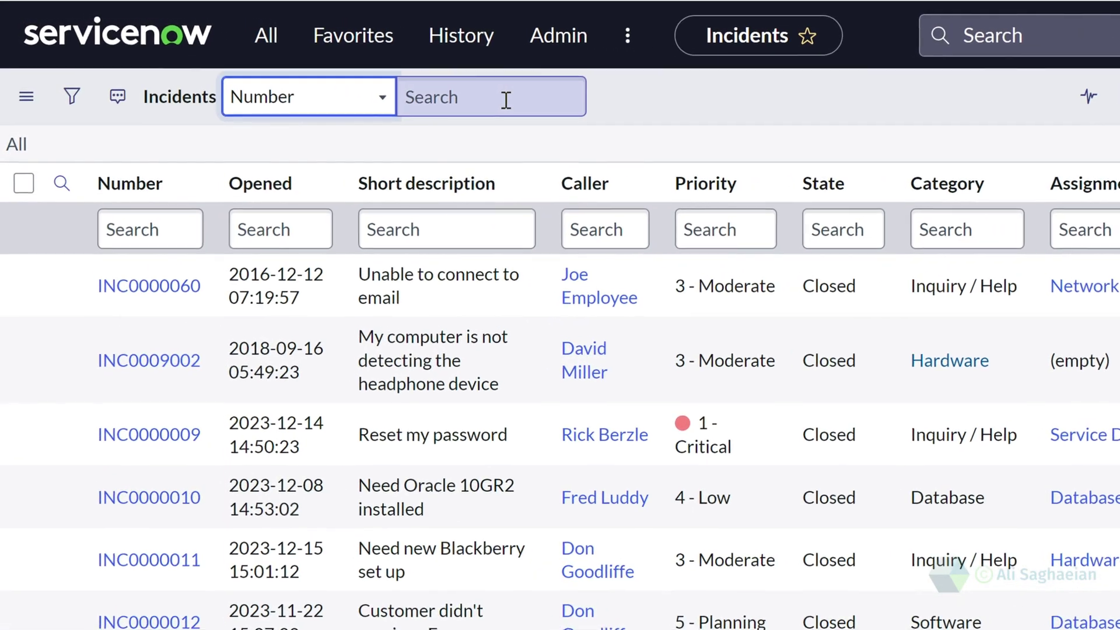
click(475, 95)
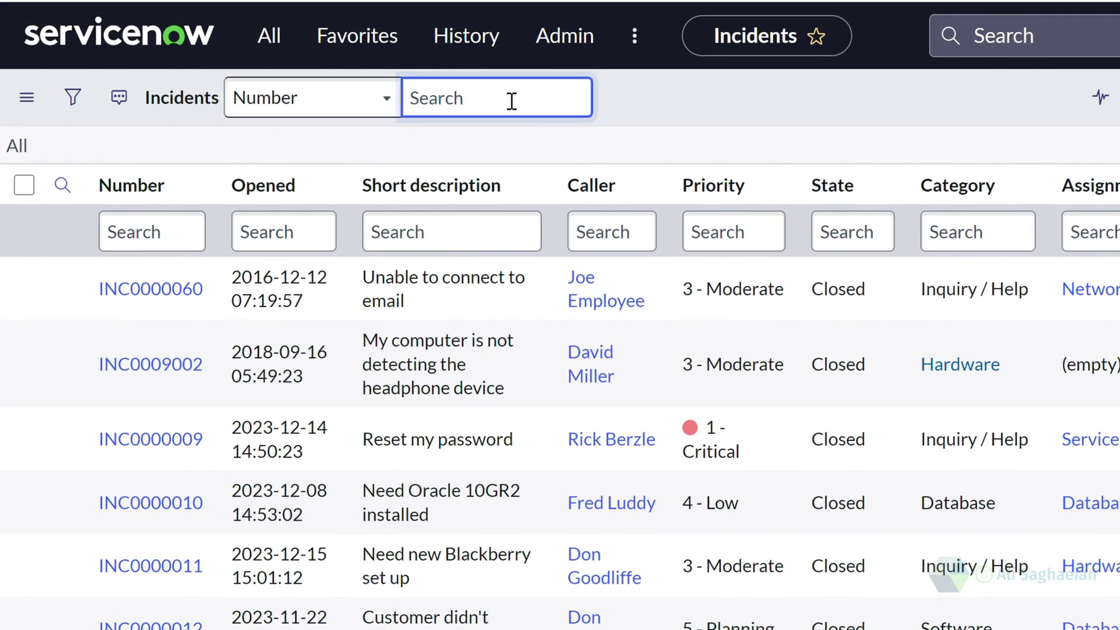
text(90)
key(Return)
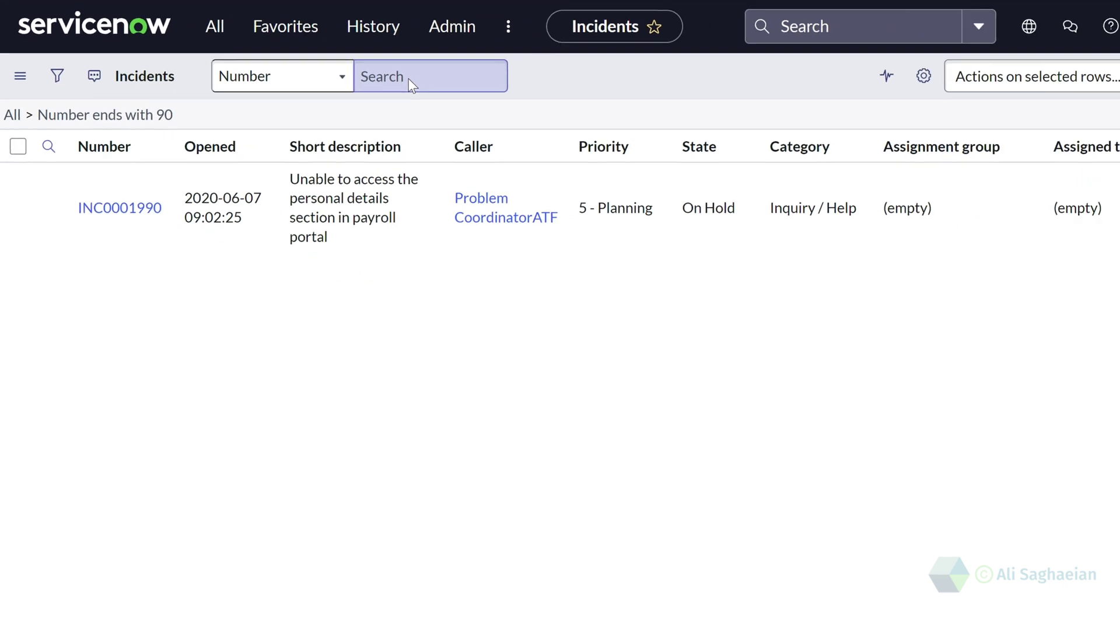
- Run an empty Number search to clear the filter, and set the list search back to for text
key(Return)
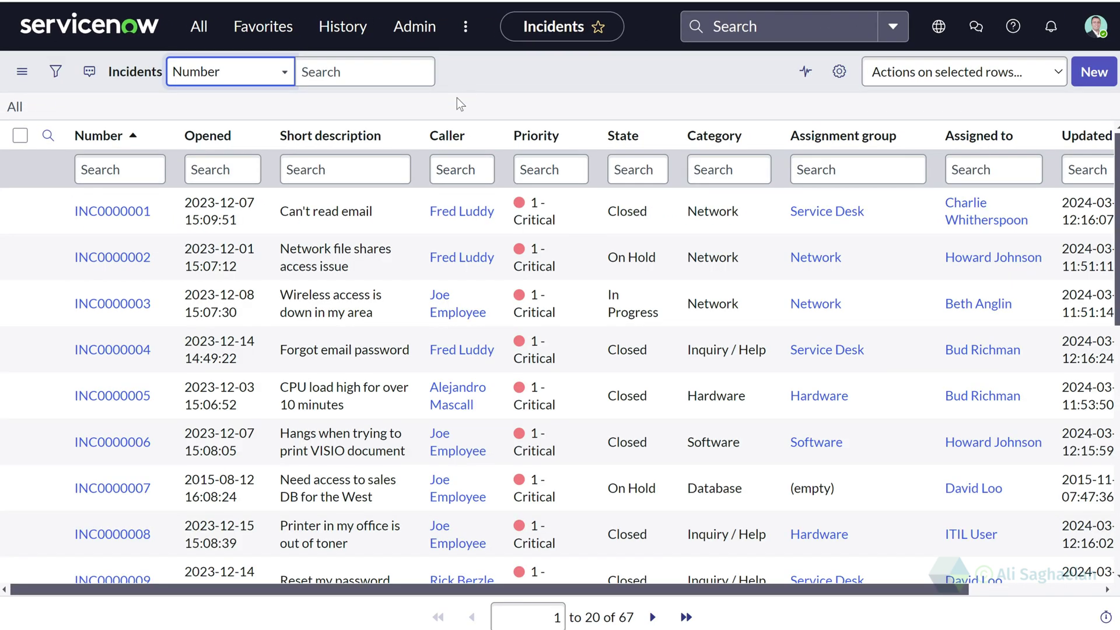
click(321, 106)
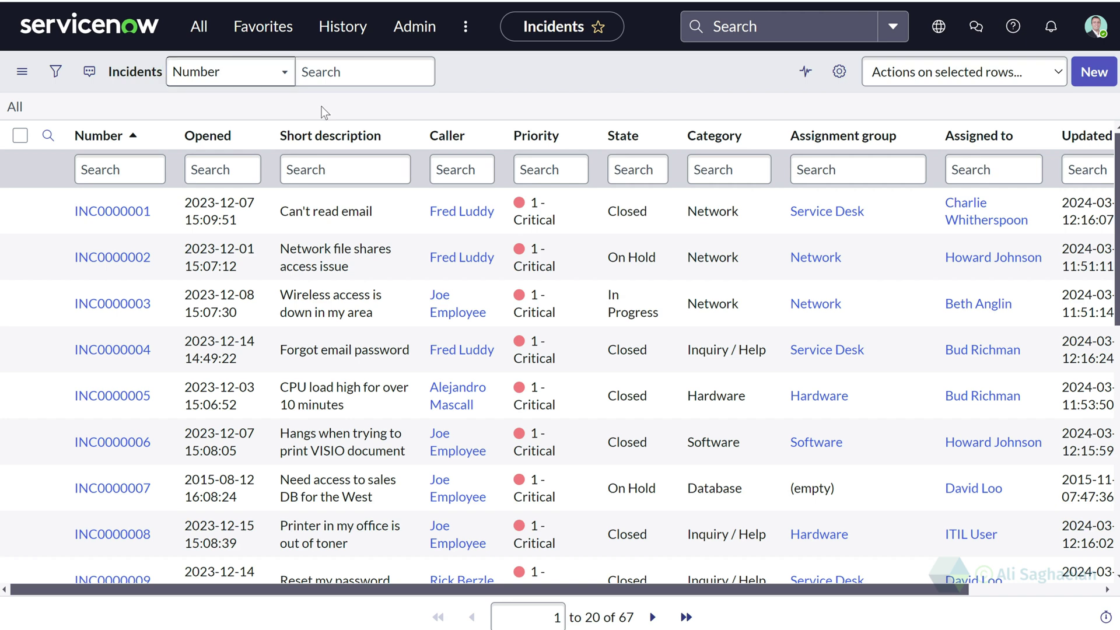
click(287, 81)
click(286, 92)
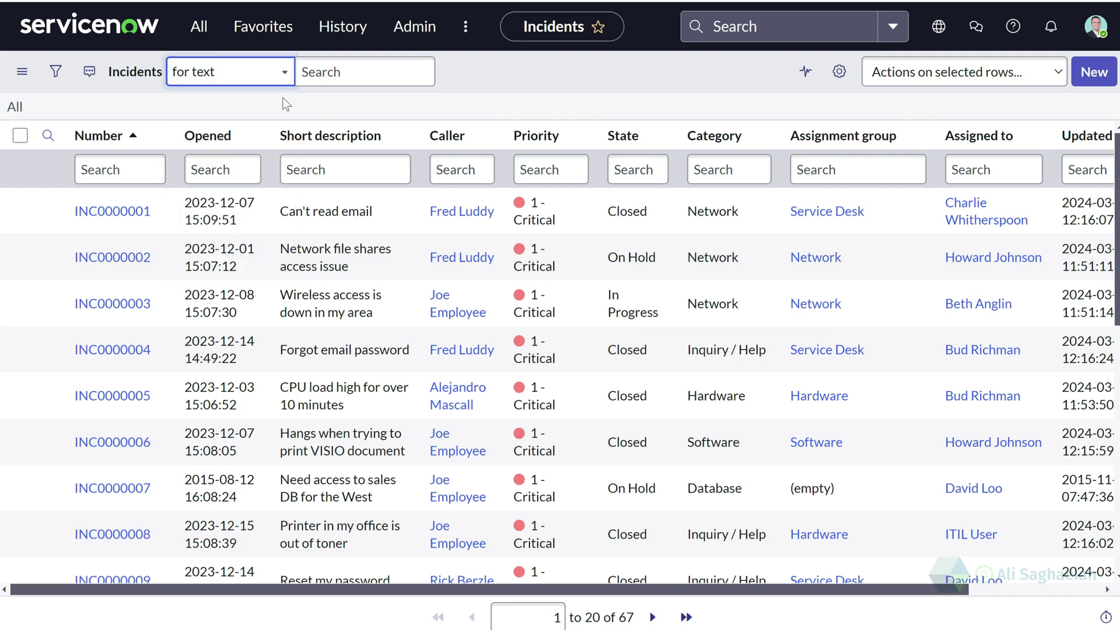
- Run a text search on the incidents list for %phone
click(330, 76)
text(phone)
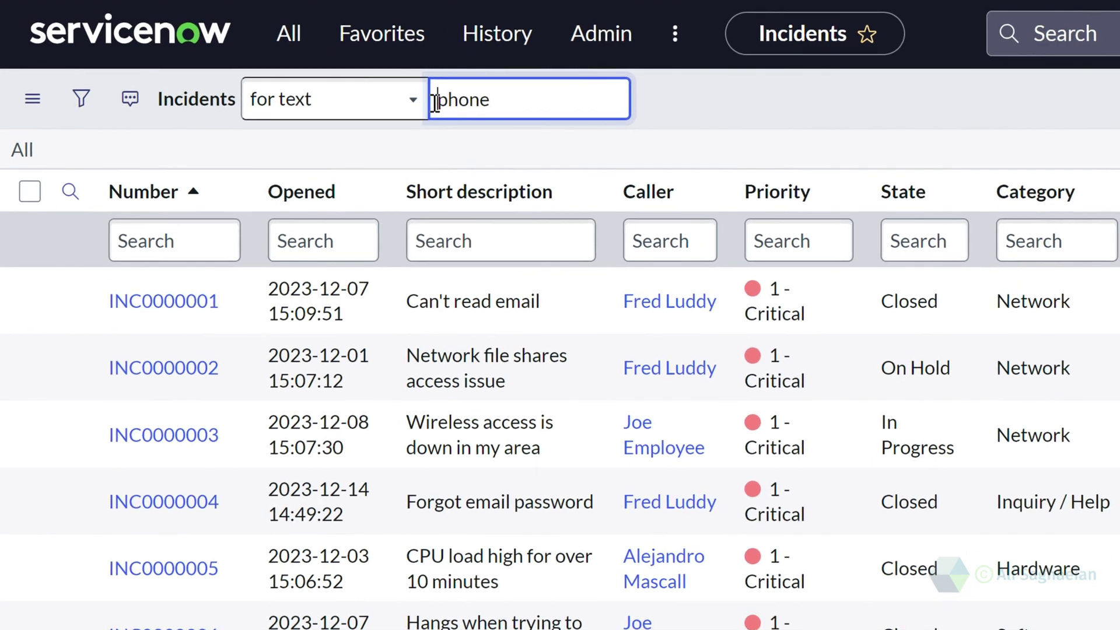
double_click(435, 100)
key(BackSpace)
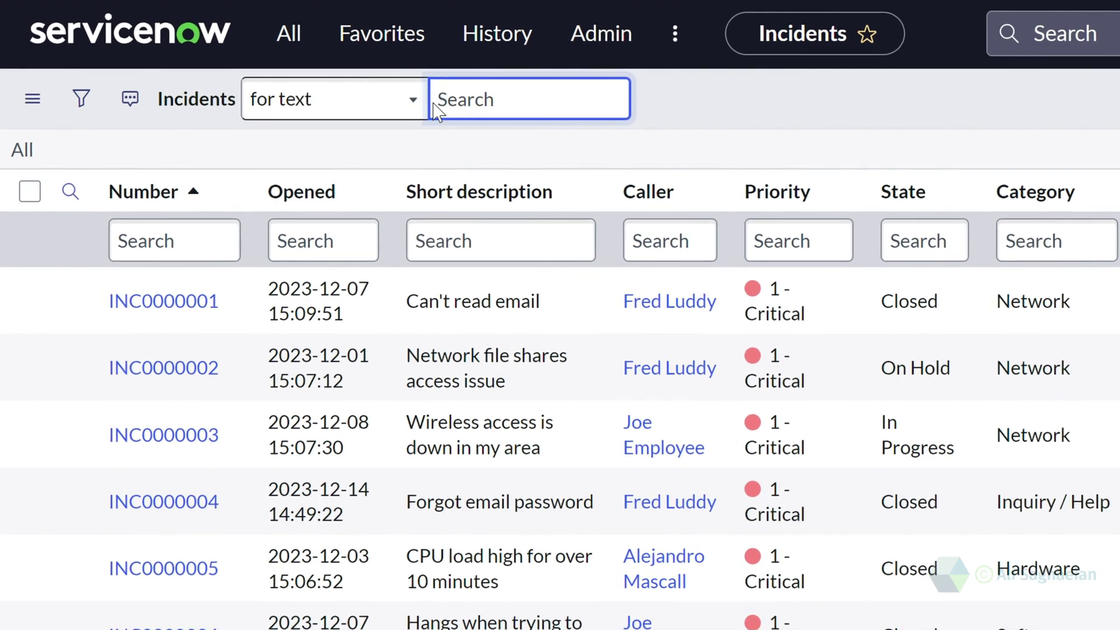
key(Return)
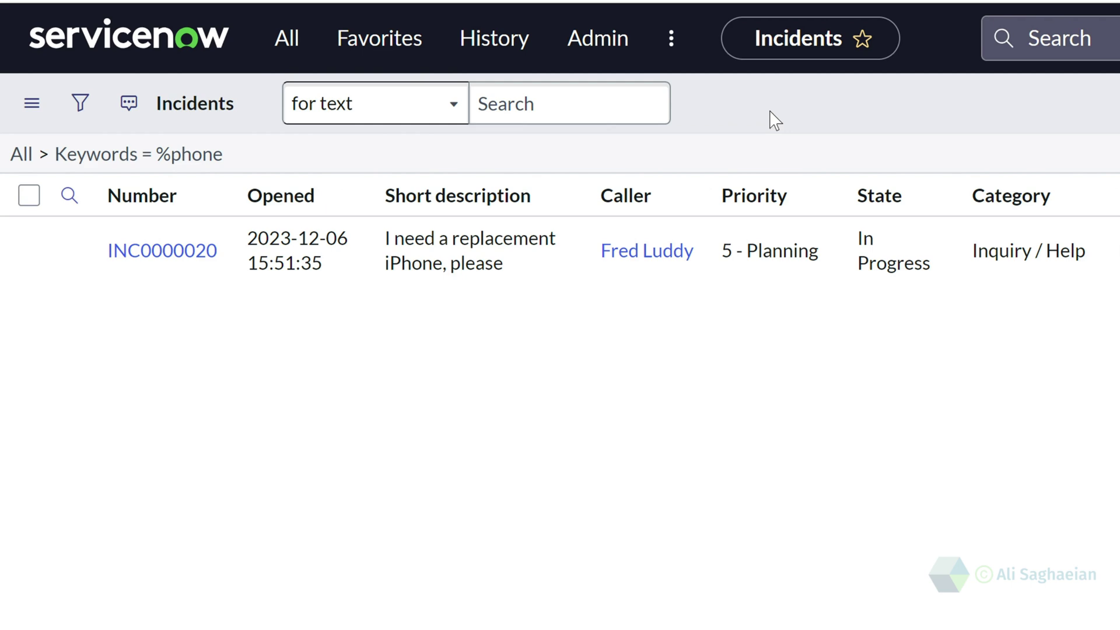
- Run the list's text search for *phone
text(*phone)
key(ctrl+a)
key(BackSpace)
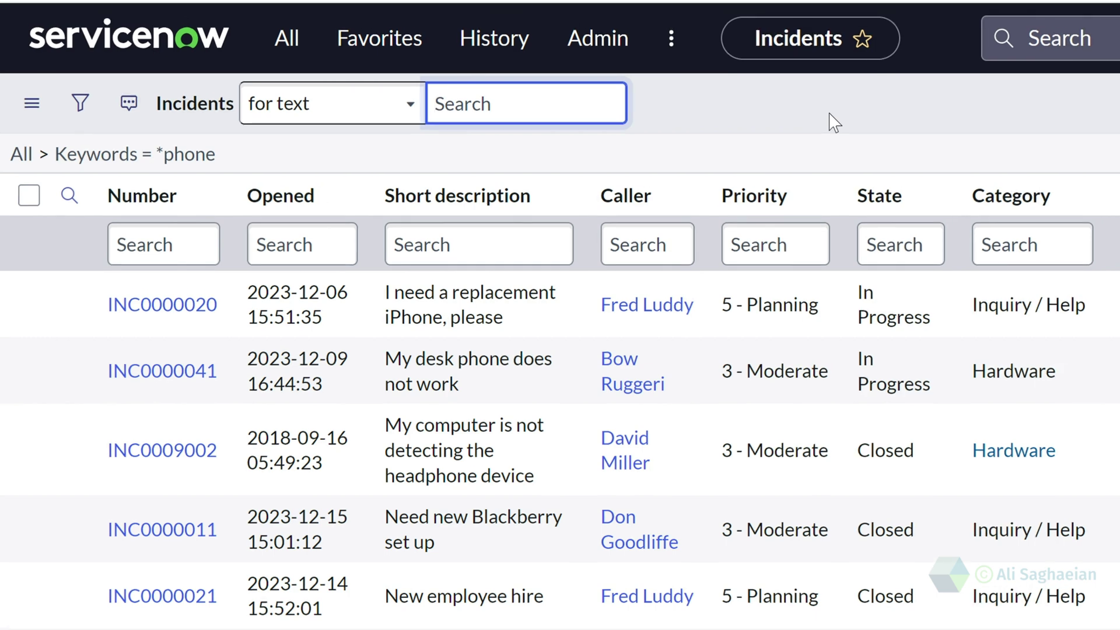
- Preview the Need new Blackberry set up incident, highlight phone in its Description, and open the preview of the New employee hire incident
click(69, 530)
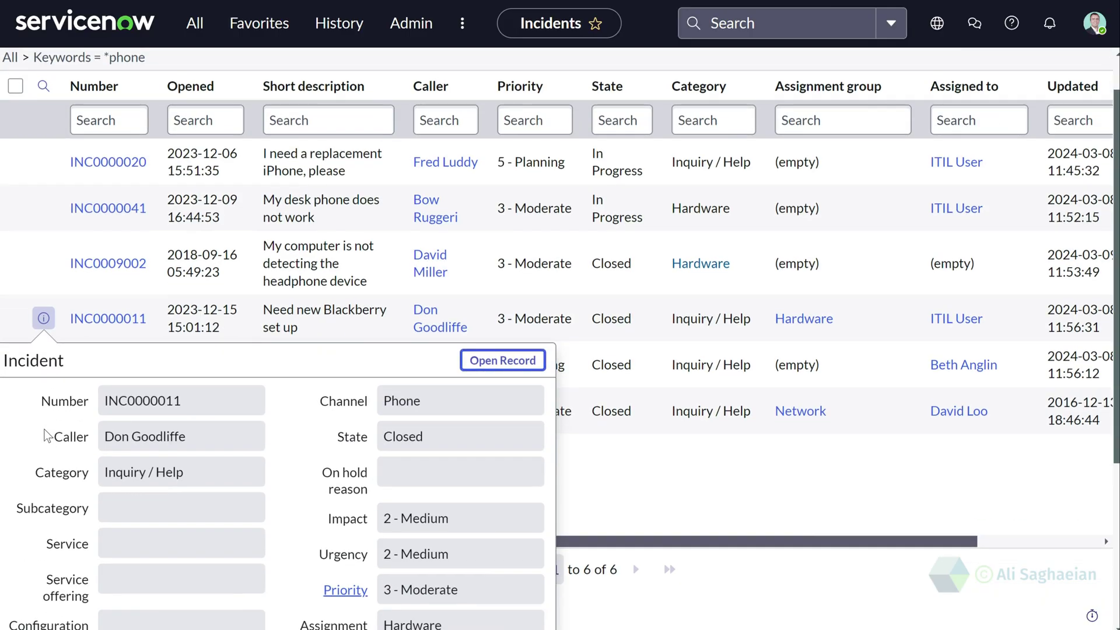
scroll(47, 434, down, 2)
scroll(47, 434, down, 1)
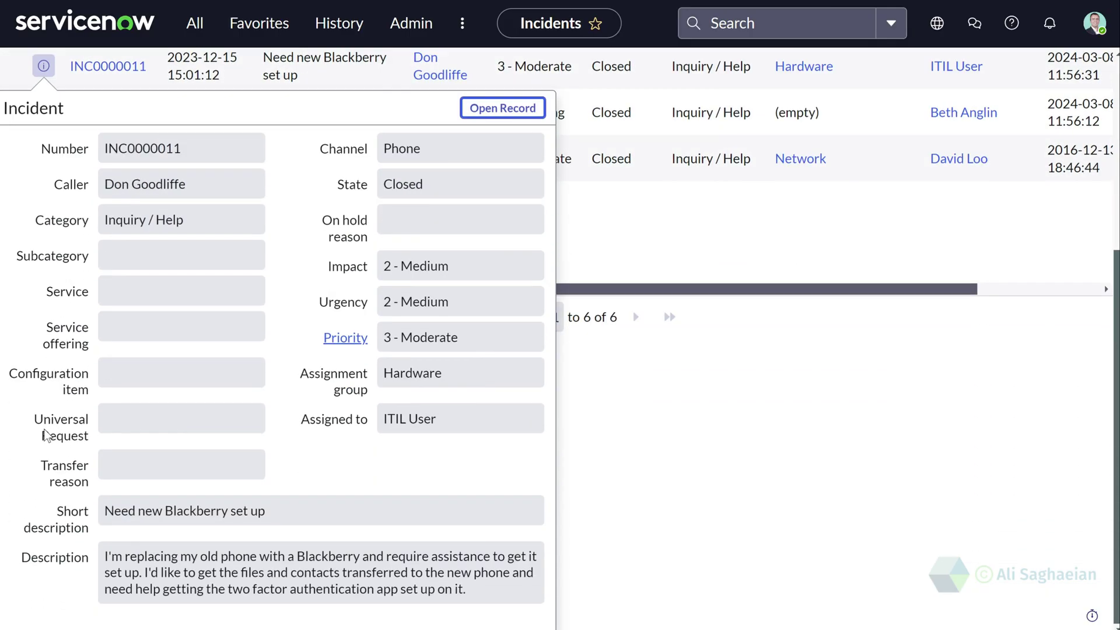
double_click(259, 560)
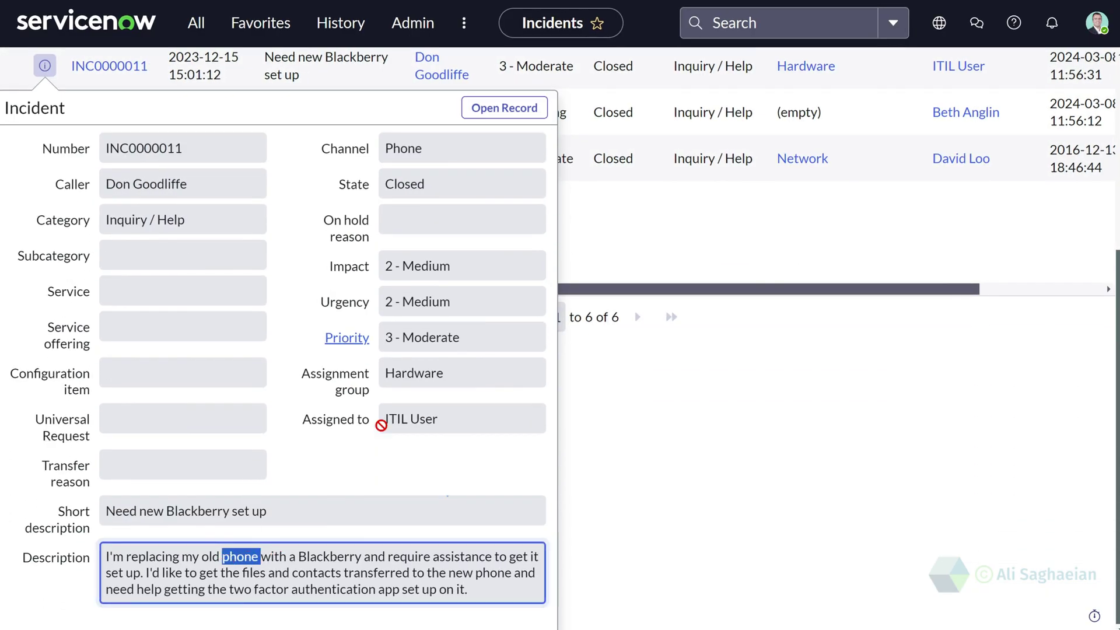
click(46, 411)
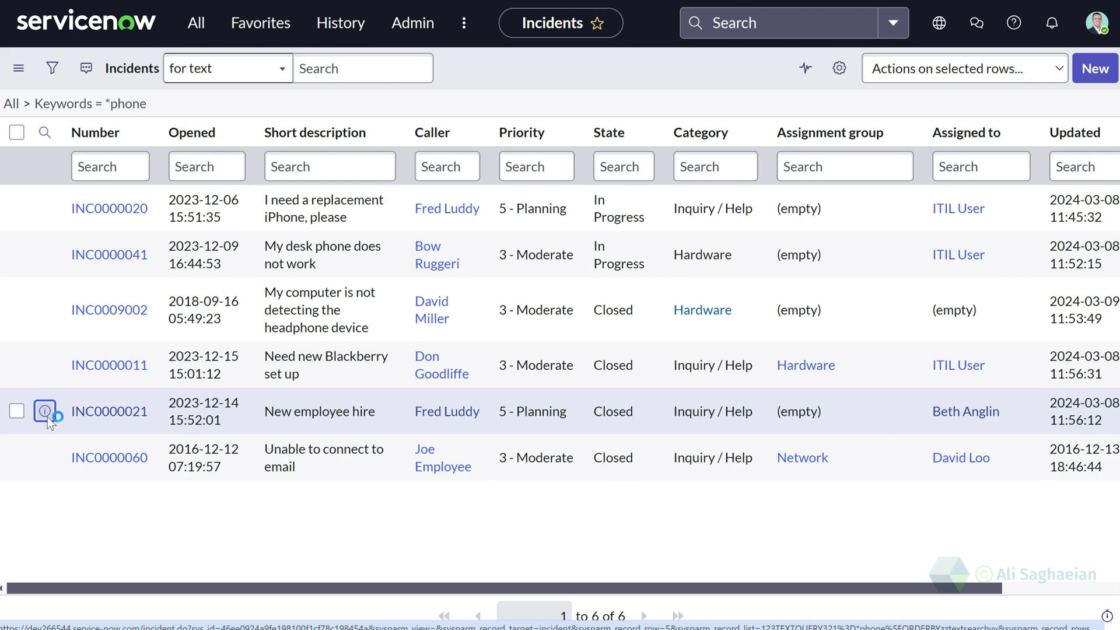
- Run a text search on the incidents list for %m*l and review the matching incidents
click(337, 71)
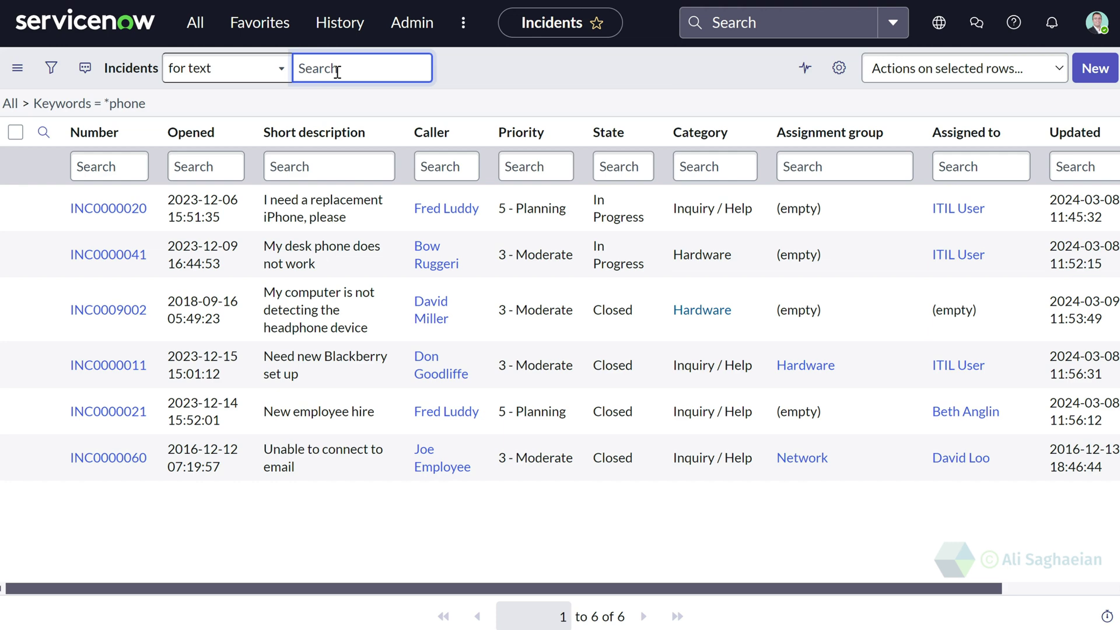
text(%m)
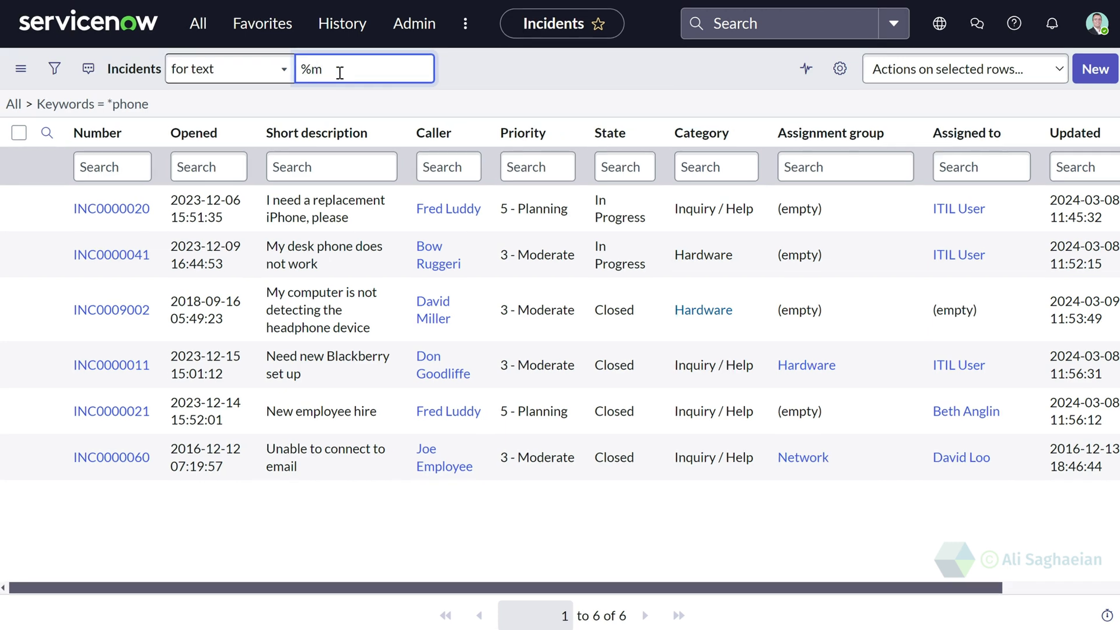
text(*l)
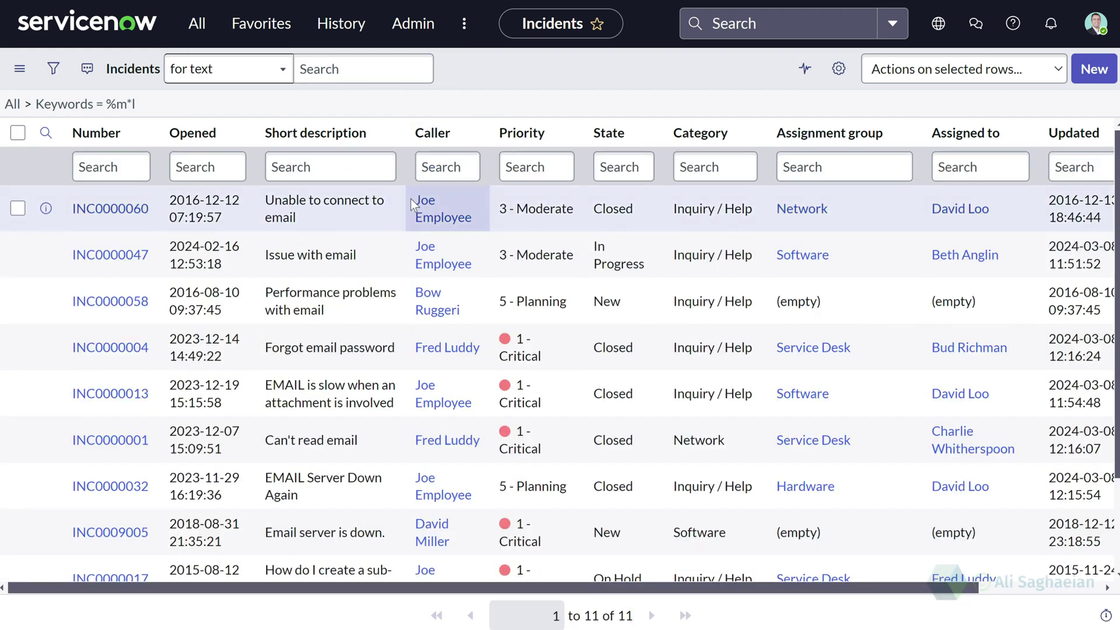
scroll(410, 198, down, 3)
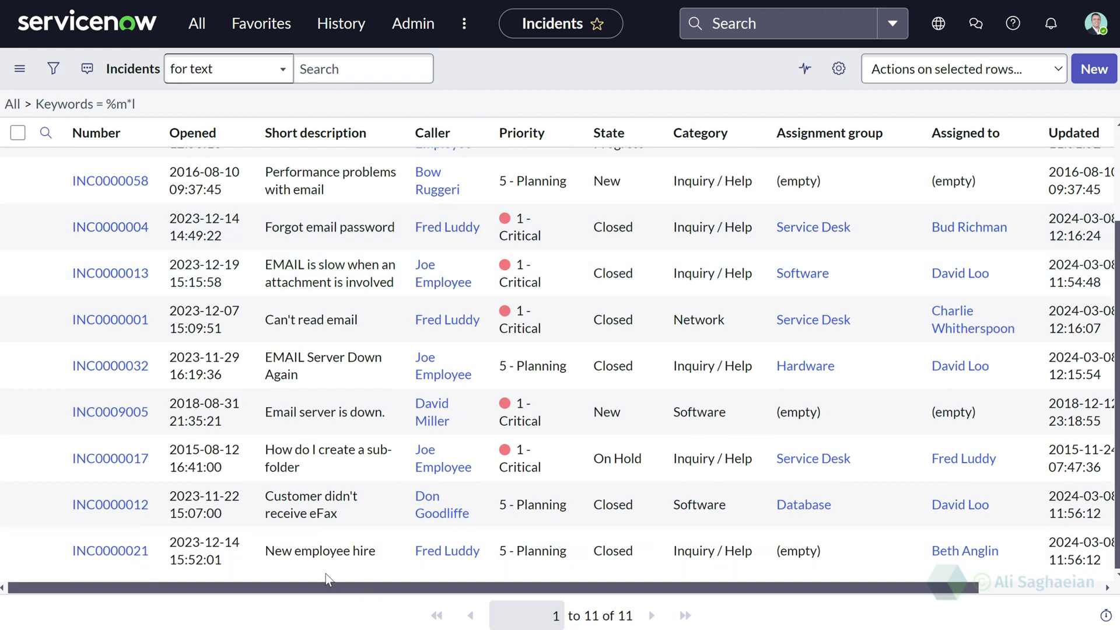